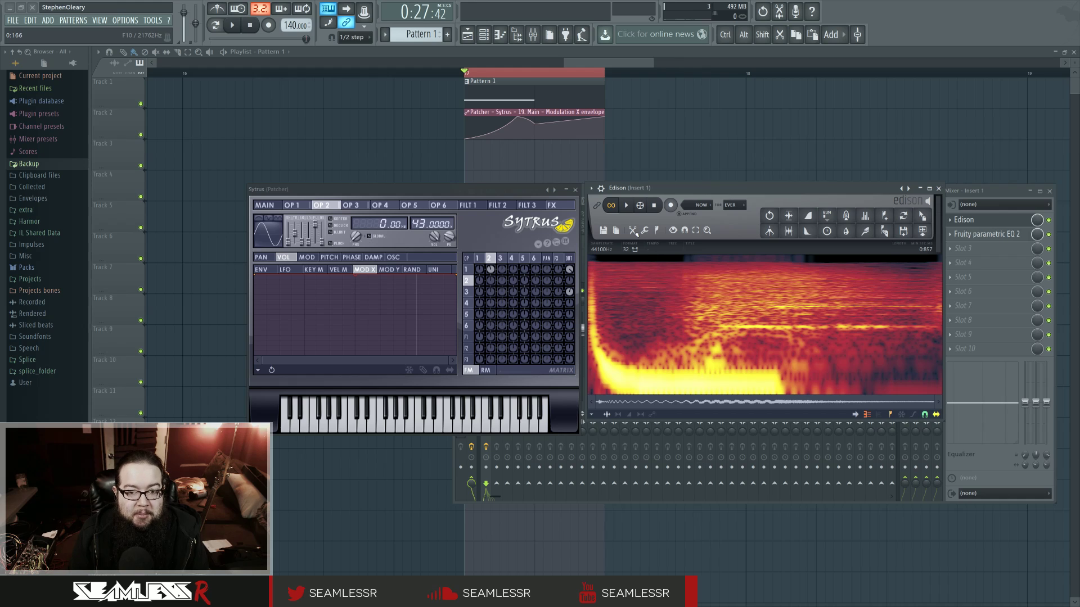
Step: Play the recording in Edison to review its sound against the spectrogram, and stop playback
click(625, 209)
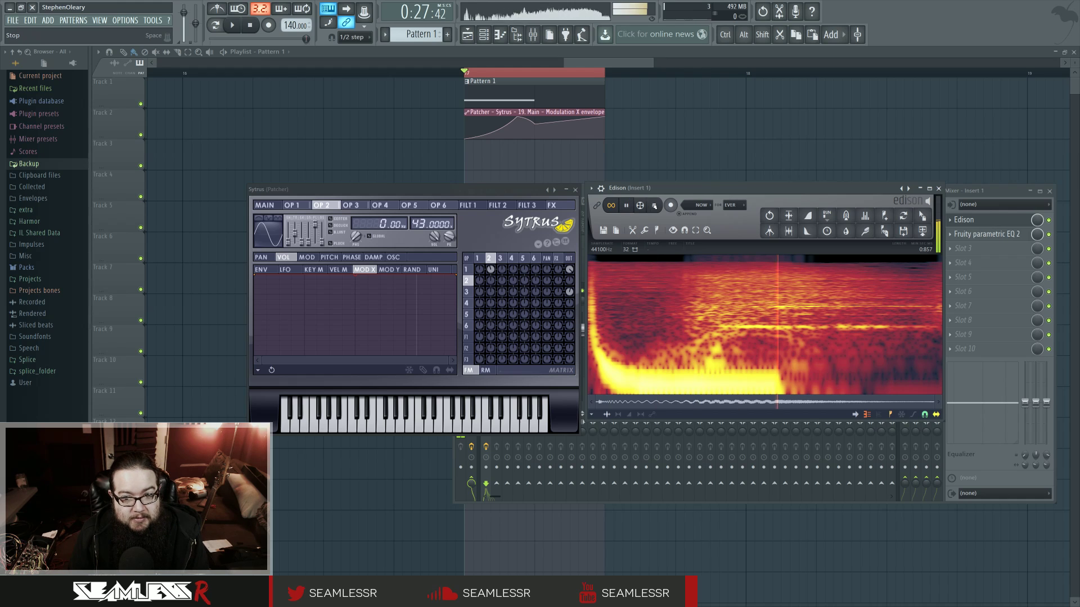
click(232, 24)
click(252, 26)
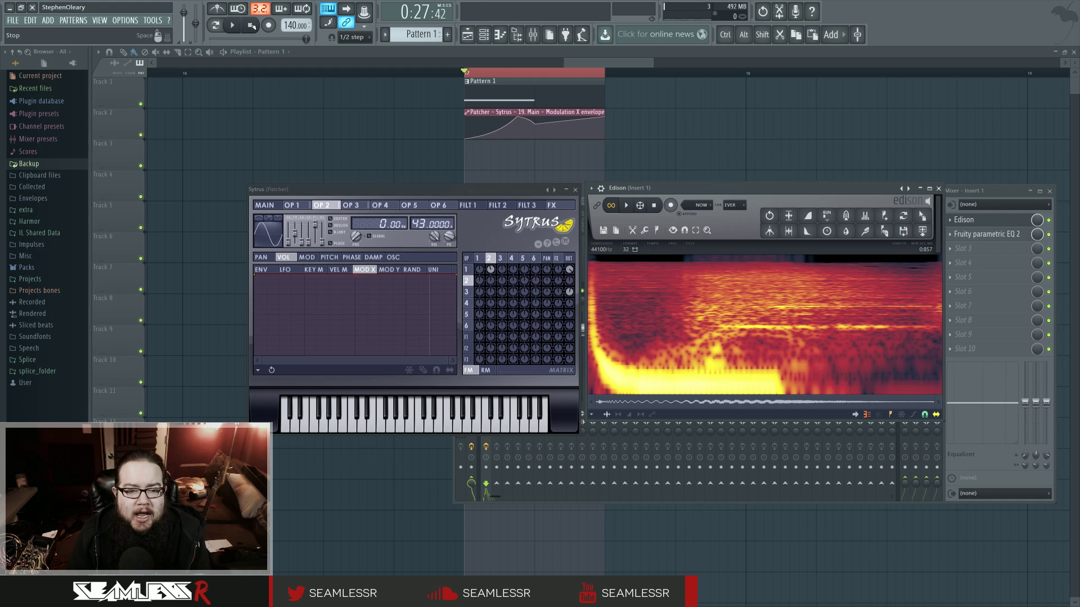
Step: Close the Edison, mixer and Sytrus windows to uncover the Patcher map
drag(438, 193, 441, 191)
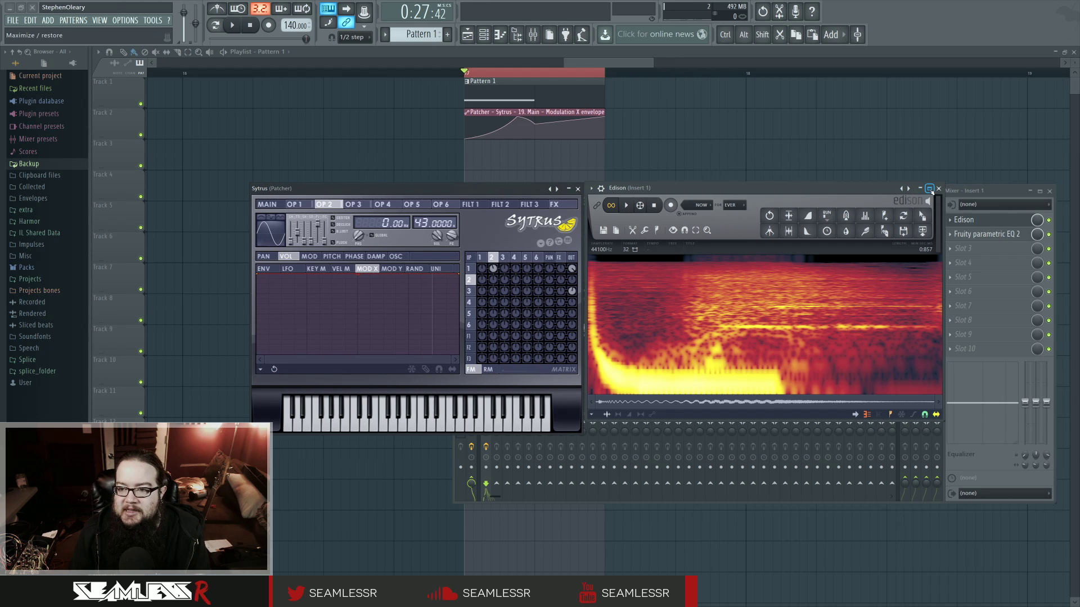
click(938, 189)
click(1049, 191)
click(577, 190)
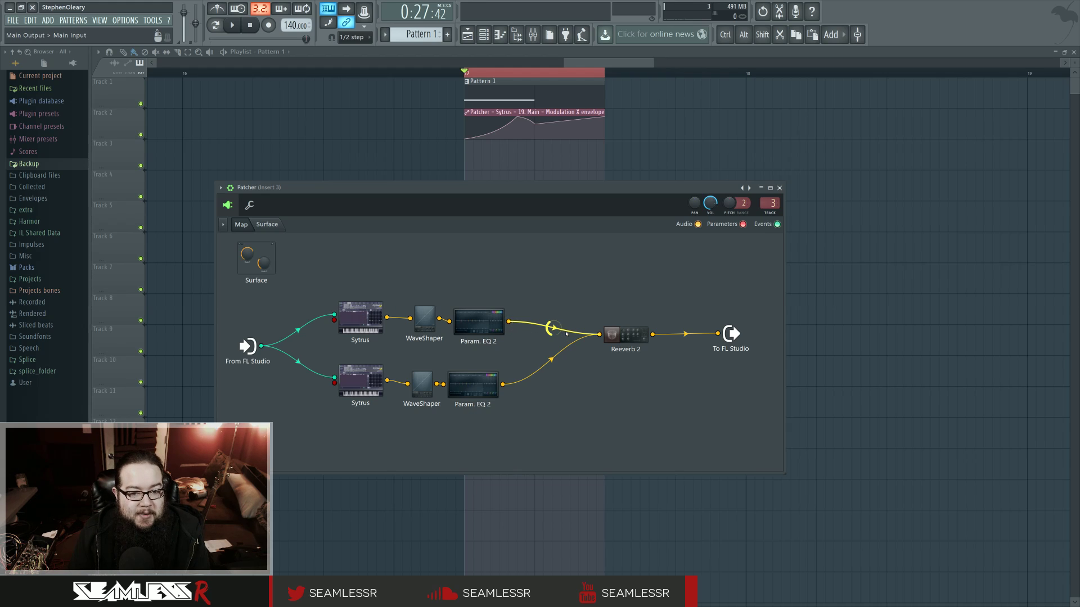
Step: Listen to the pattern with the upper chain's link to Reeverb 2 muted in Patcher
key(space)
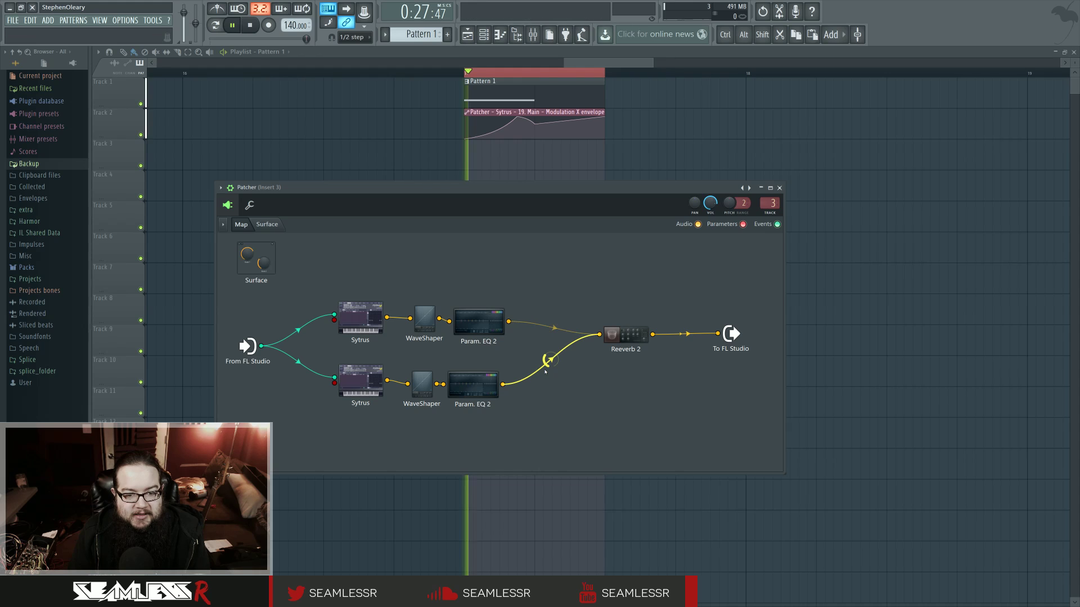
key(space)
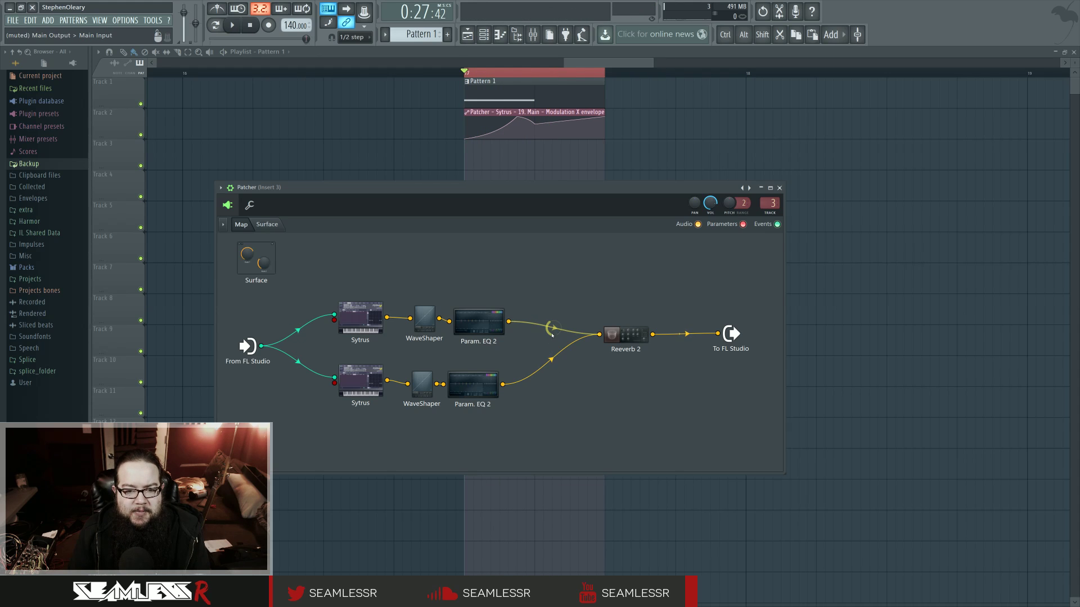
click(552, 334)
Step: Open the lower Sytrus in the Patcher map and set operator 1's frequency ratio to 32
double_click(364, 379)
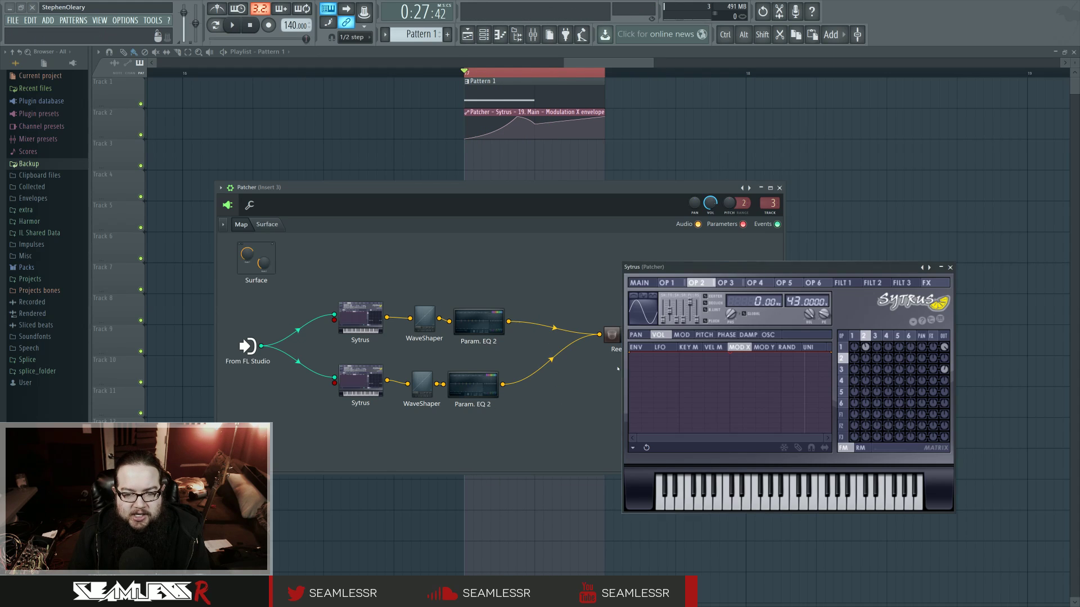
drag(718, 270, 690, 261)
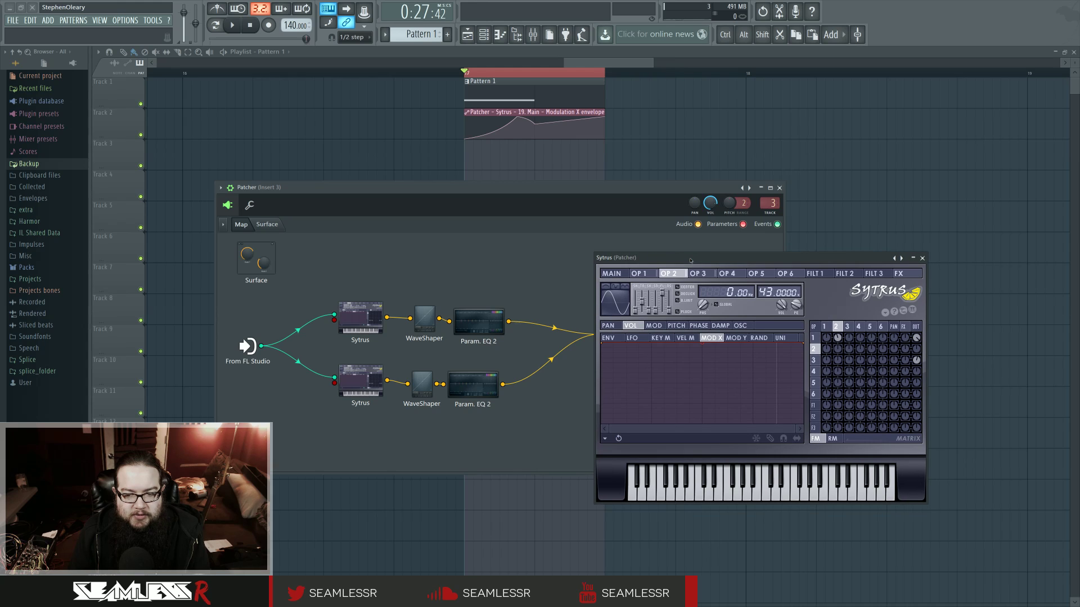
click(642, 274)
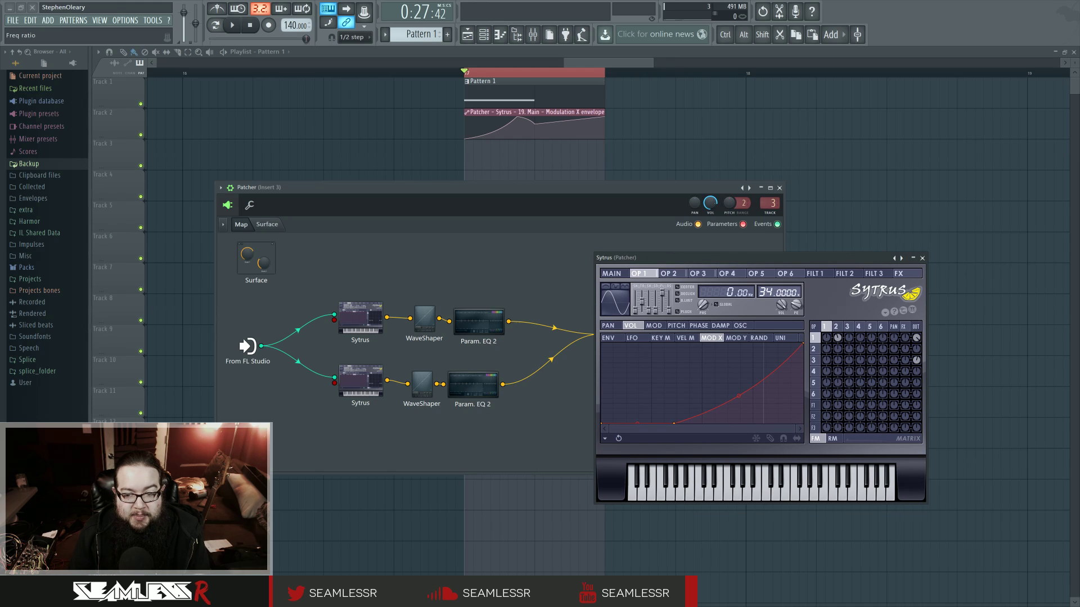
click(670, 274)
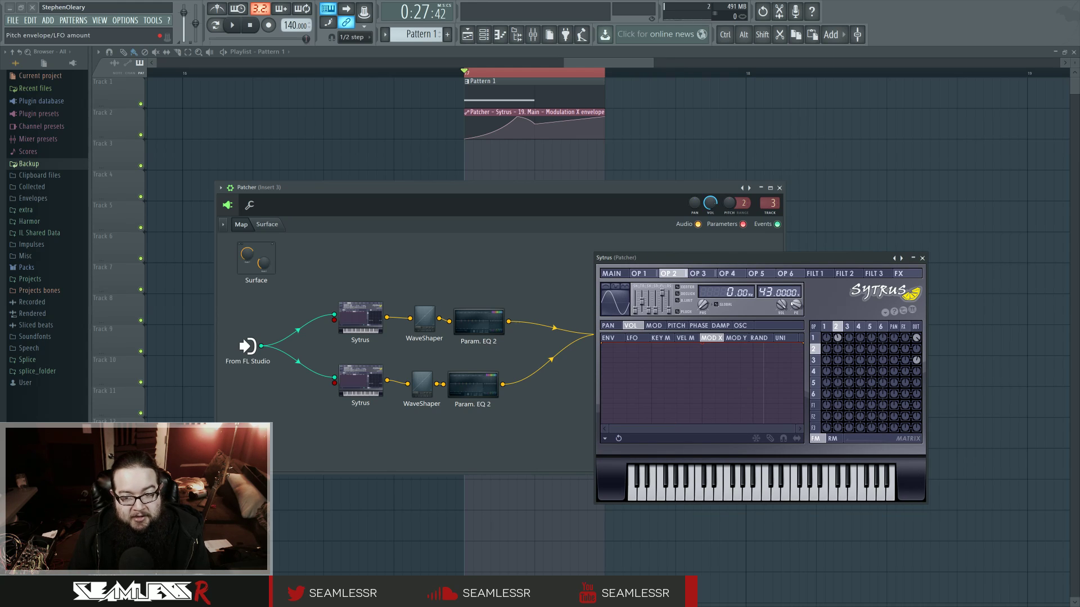
click(641, 274)
Step: Compare the frequency ratios and volume modulation curves of Sytrus operators 1 and 2
click(836, 327)
click(825, 327)
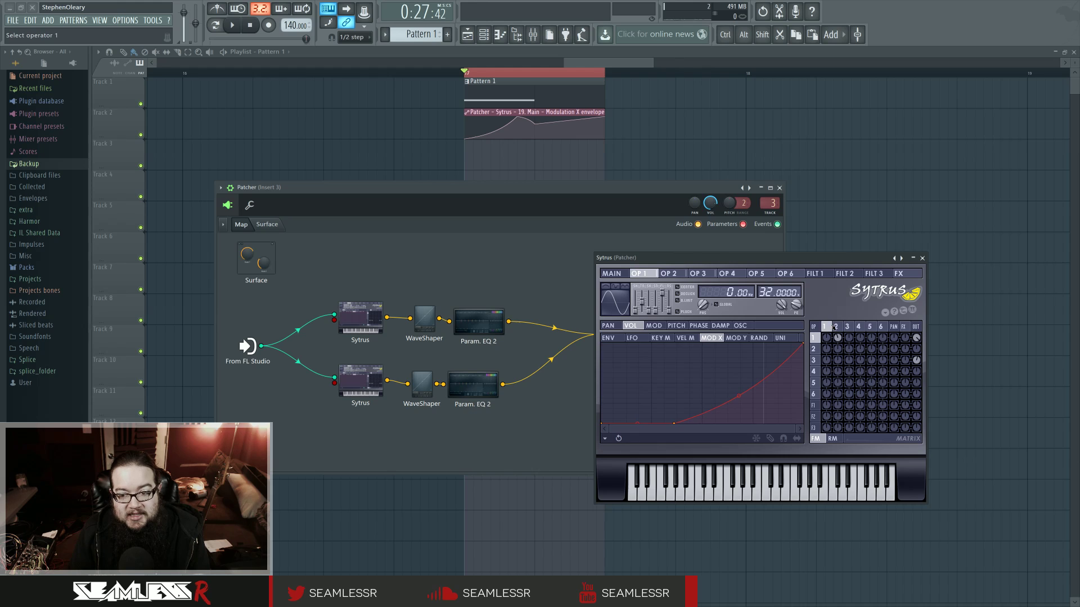
click(836, 328)
click(825, 328)
click(837, 328)
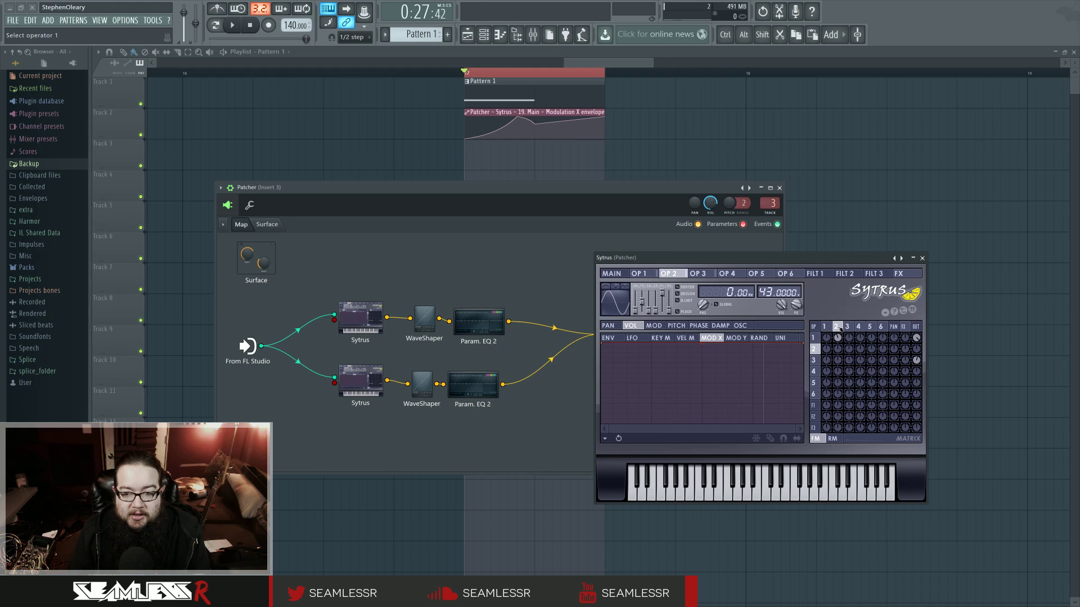
click(825, 328)
click(836, 328)
click(825, 327)
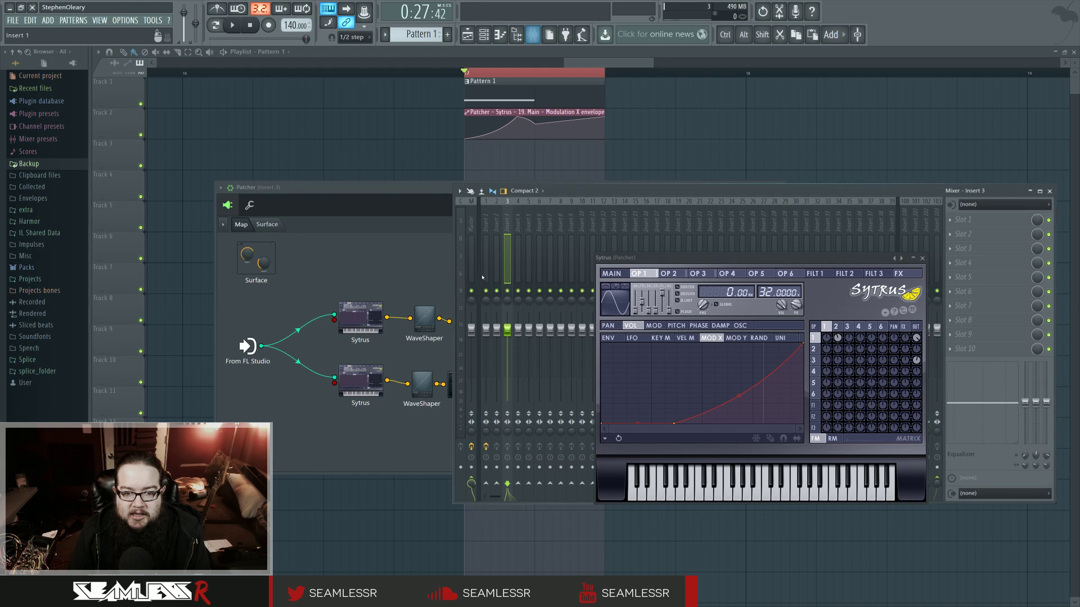
Step: Show Edison from mixer Insert 1 beside Sytrus and compare operators 1 and 2 against its spectrogram
click(532, 34)
click(968, 221)
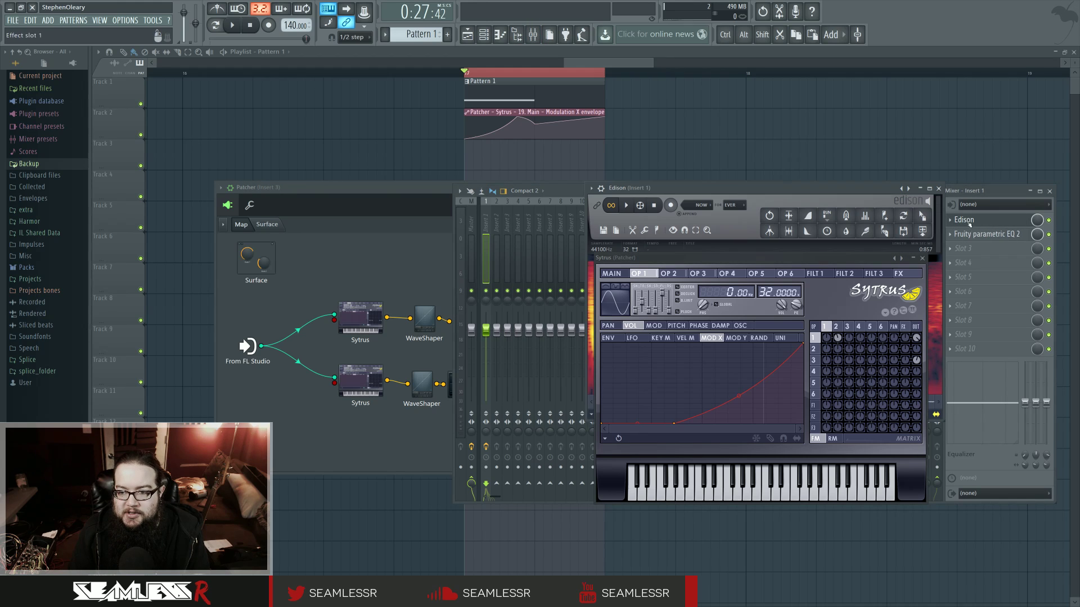
drag(855, 263, 496, 244)
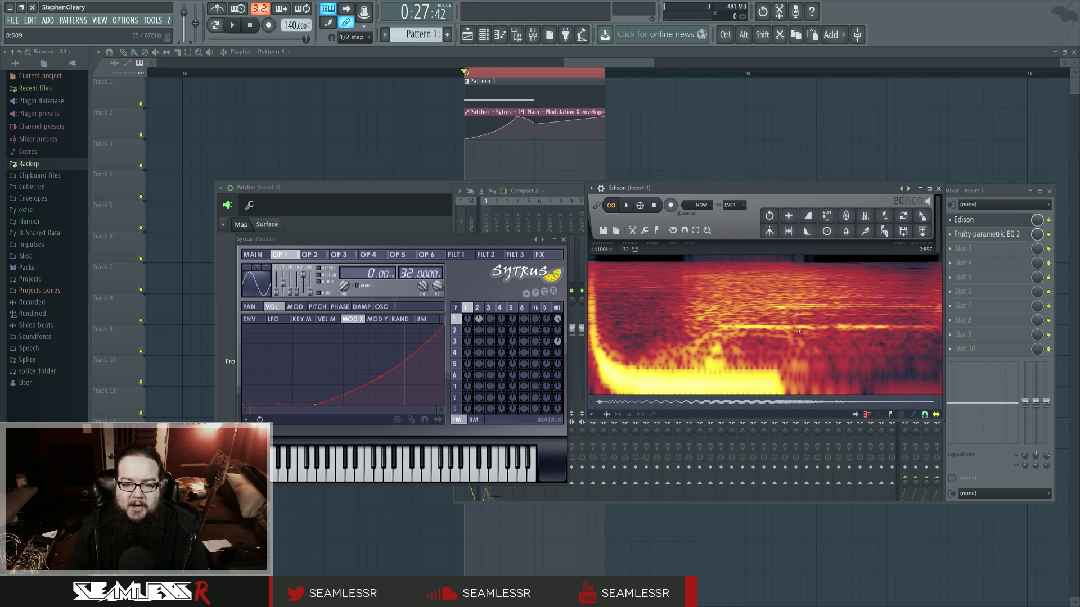
click(477, 308)
click(469, 308)
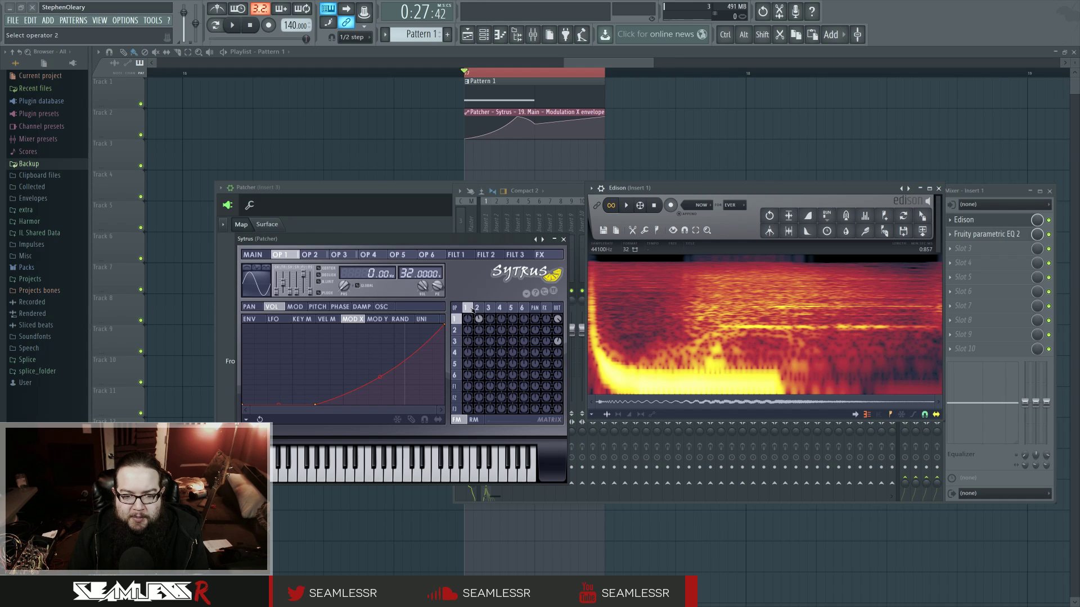
click(477, 308)
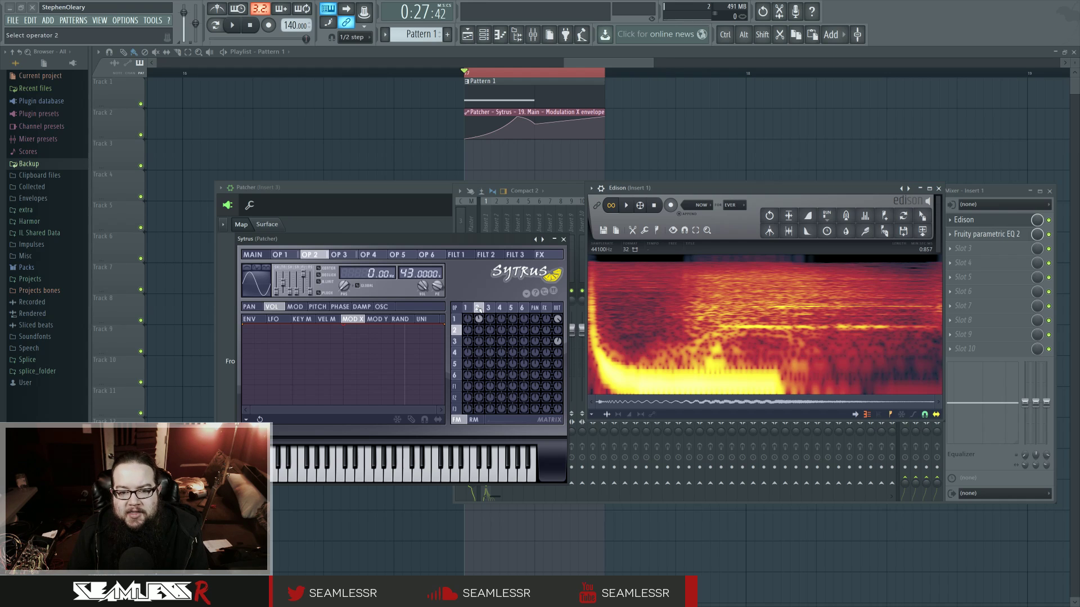
Step: Play the pattern with Insert 1's Fruity parametric EQ 2 open, and open the lower chain's Param. EQ 2 in Patcher
click(973, 234)
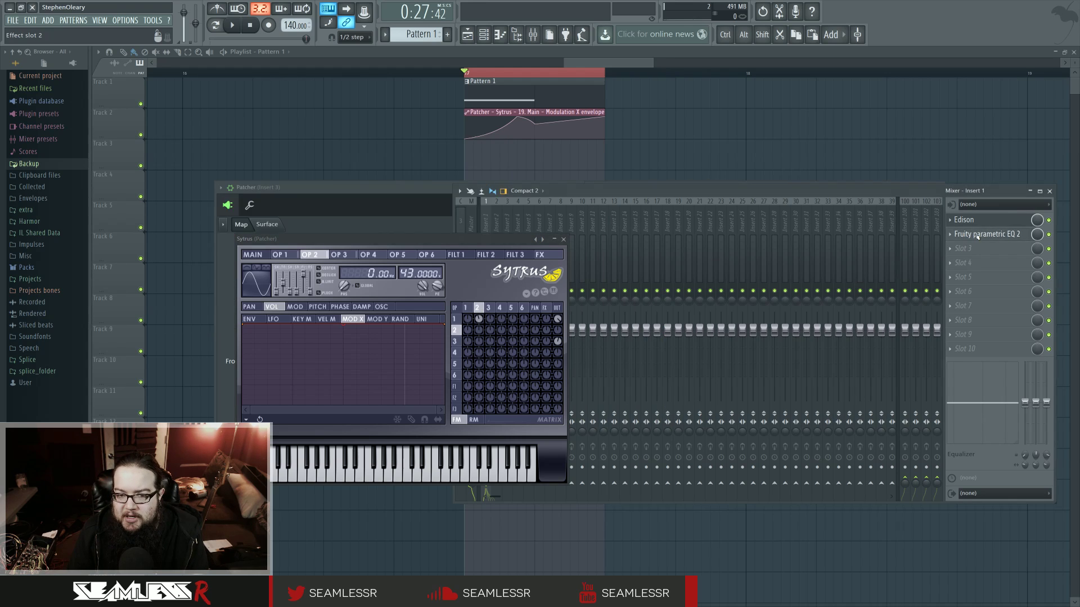
drag(455, 239, 773, 160)
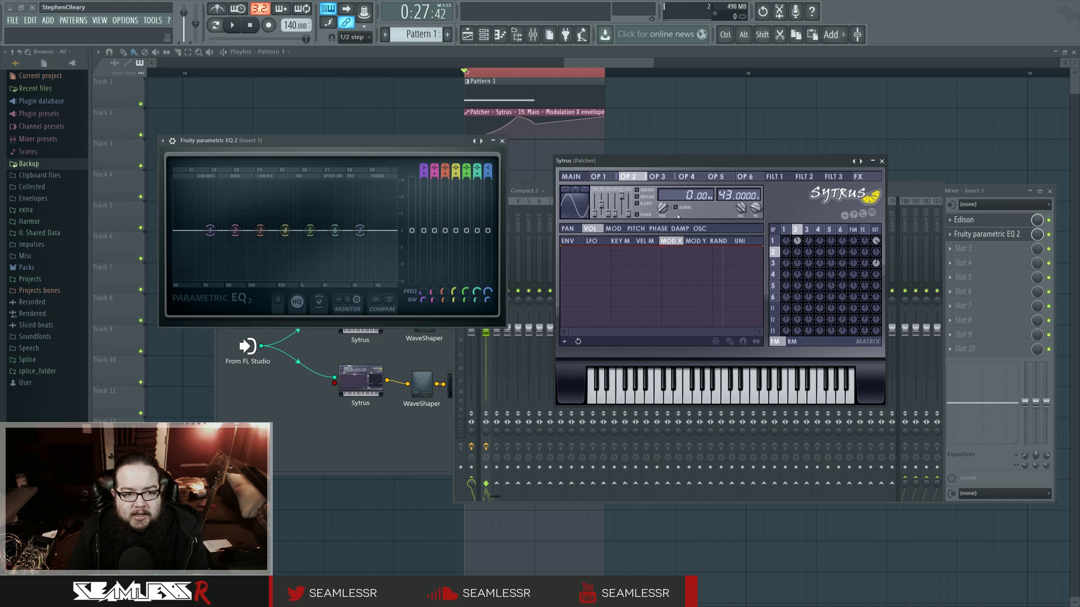
click(398, 380)
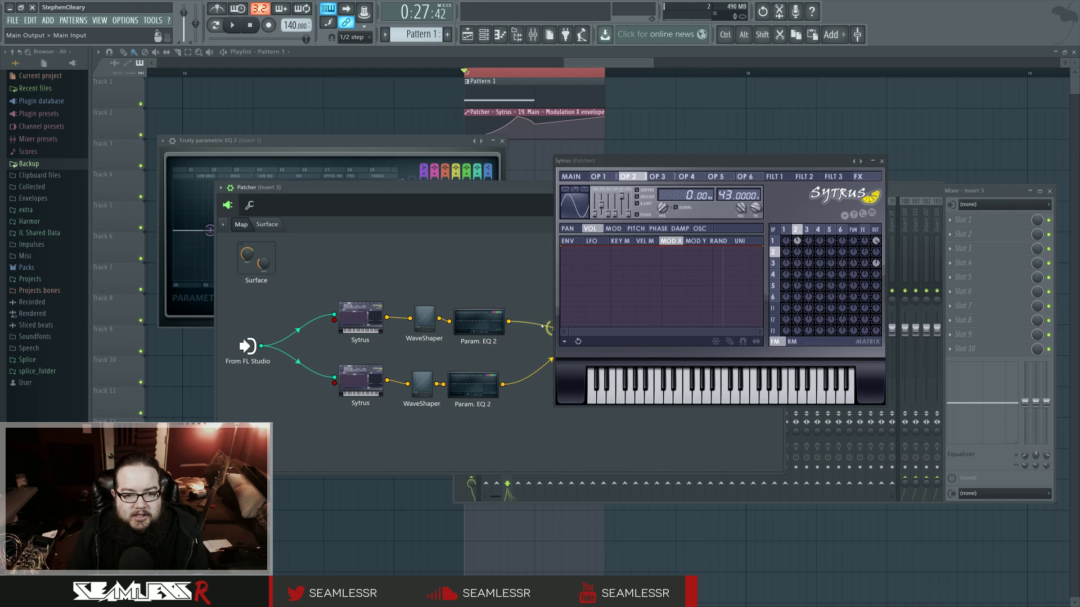
key(space)
click(429, 141)
key(space)
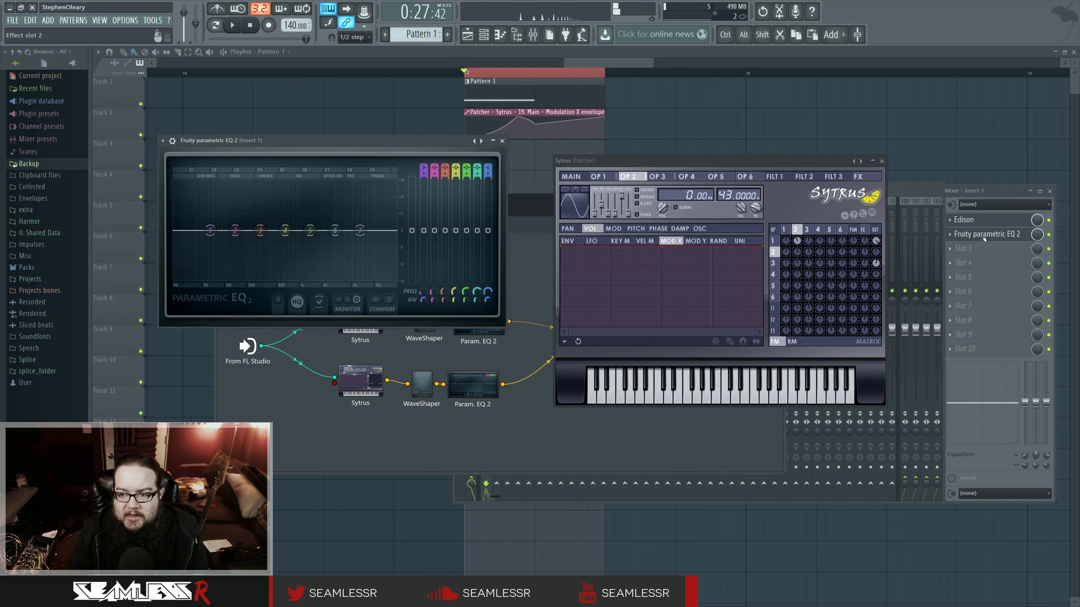
click(511, 212)
double_click(481, 377)
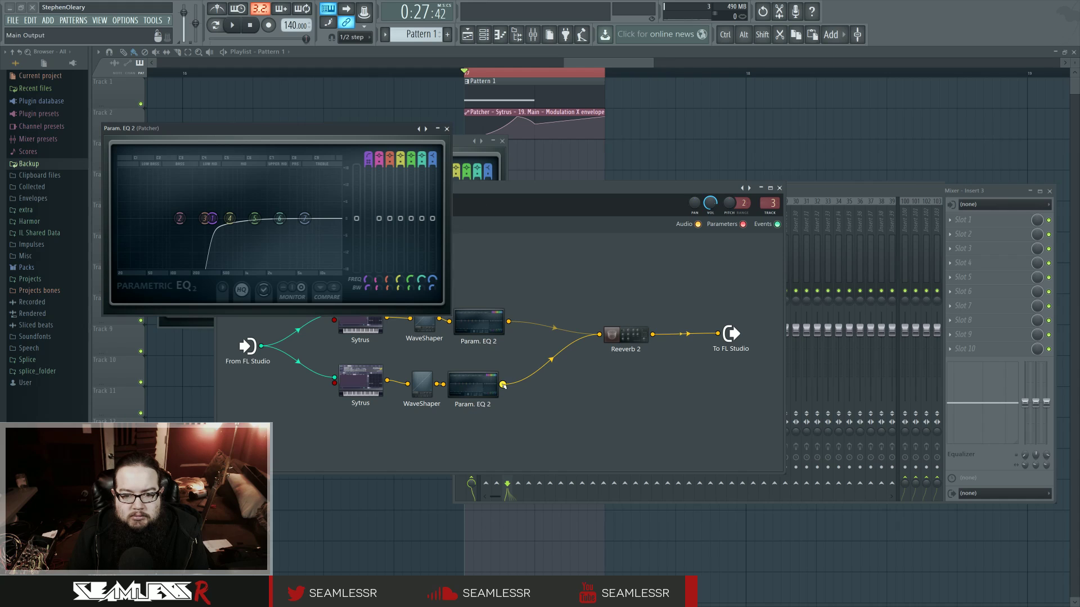
Step: Add Fruity parametric EQ 2 to the first effect slot of mixer Insert 3
click(507, 490)
click(497, 242)
click(507, 242)
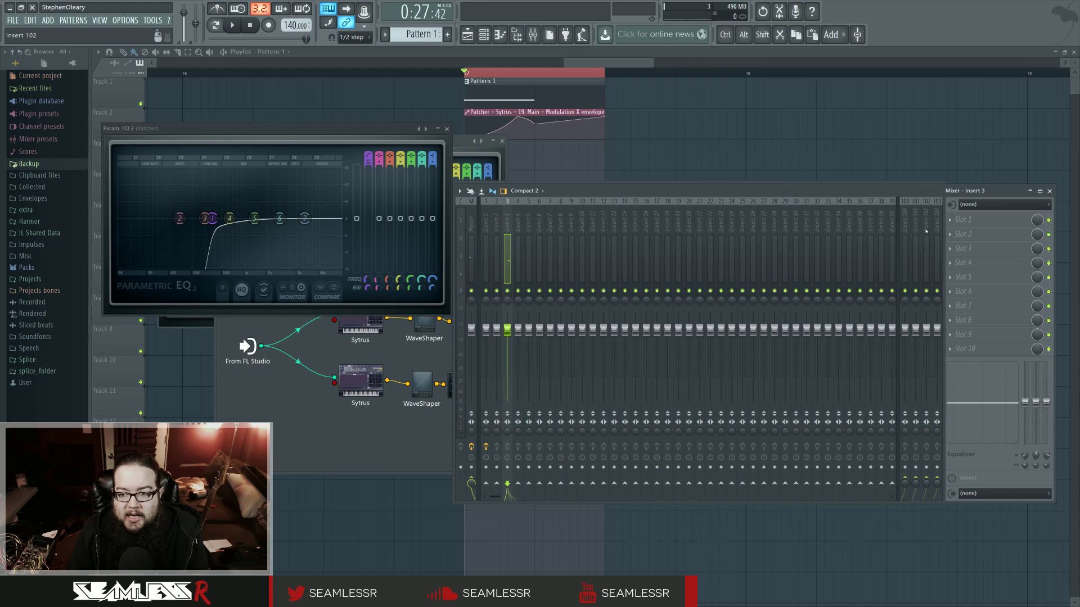
click(963, 220)
click(928, 363)
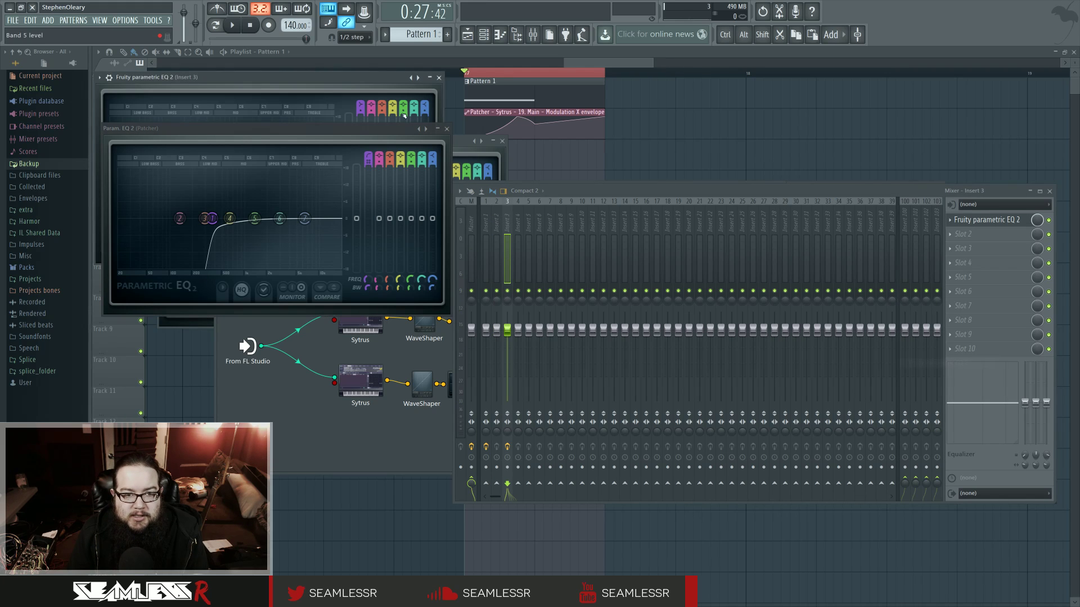
Step: Close Patcher's Param. EQ 2 and arrange the Insert 3 equalizer and Patcher so the spectrum is visible during playback
drag(338, 77, 743, 114)
click(447, 129)
key(space)
drag(431, 192, 487, 289)
key(space)
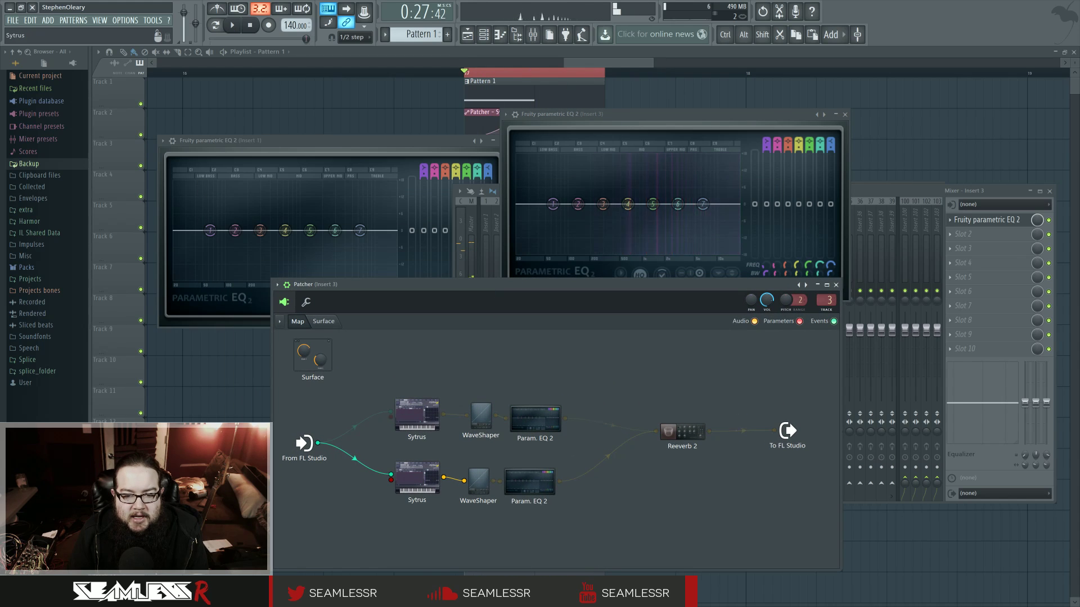
Step: Reopen the lower Sytrus and set operator 2's frequency ratio to 64 while the pattern plays
double_click(416, 478)
drag(726, 161, 728, 332)
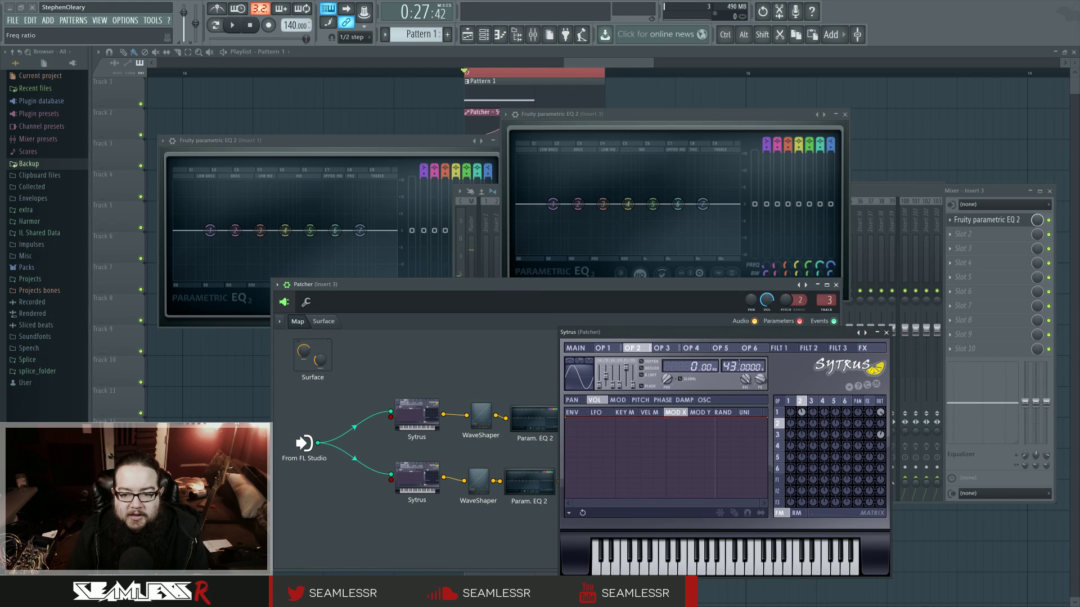
key(space)
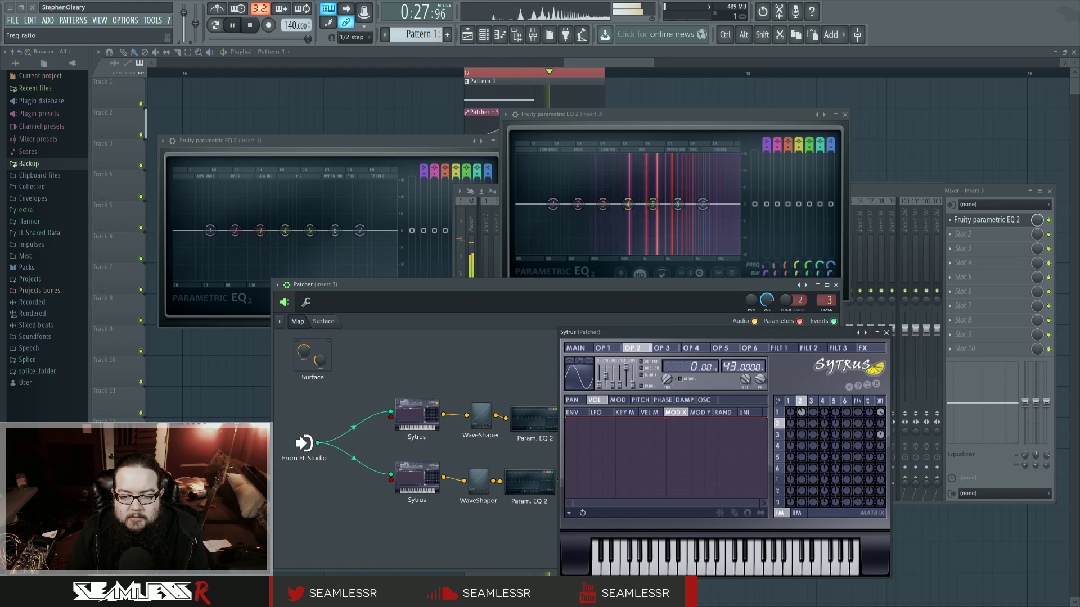
mouse_move(727, 367)
mouse_down()
mouse_move(726, 387)
mouse_move(726, 357)
mouse_up()
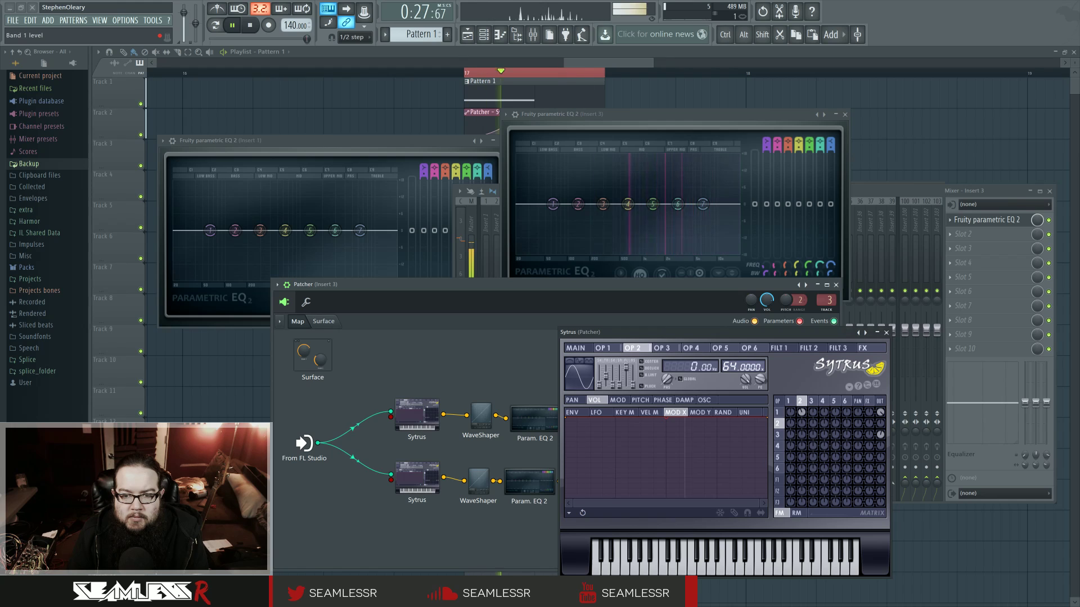
key(space)
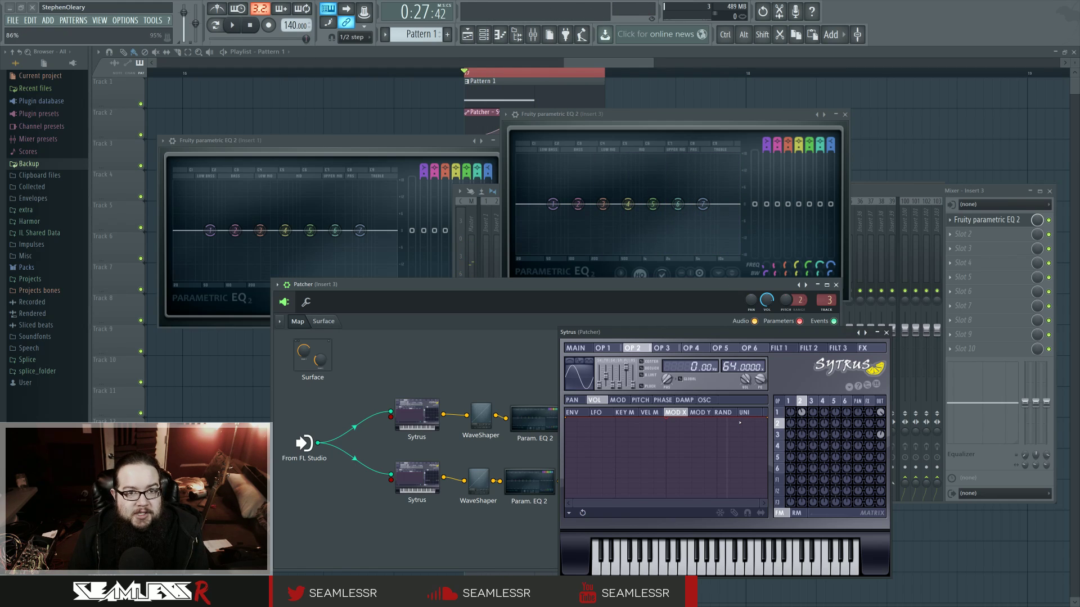
Step: Try a frequency ratio of 29 on operator 1 while the pattern plays
click(790, 402)
click(799, 402)
click(790, 401)
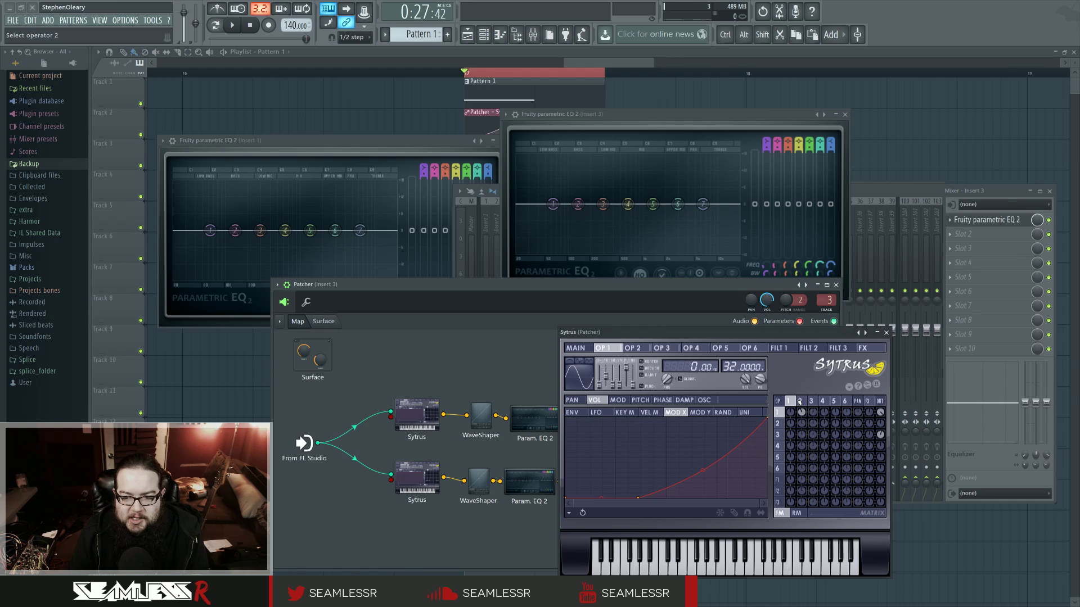
click(232, 25)
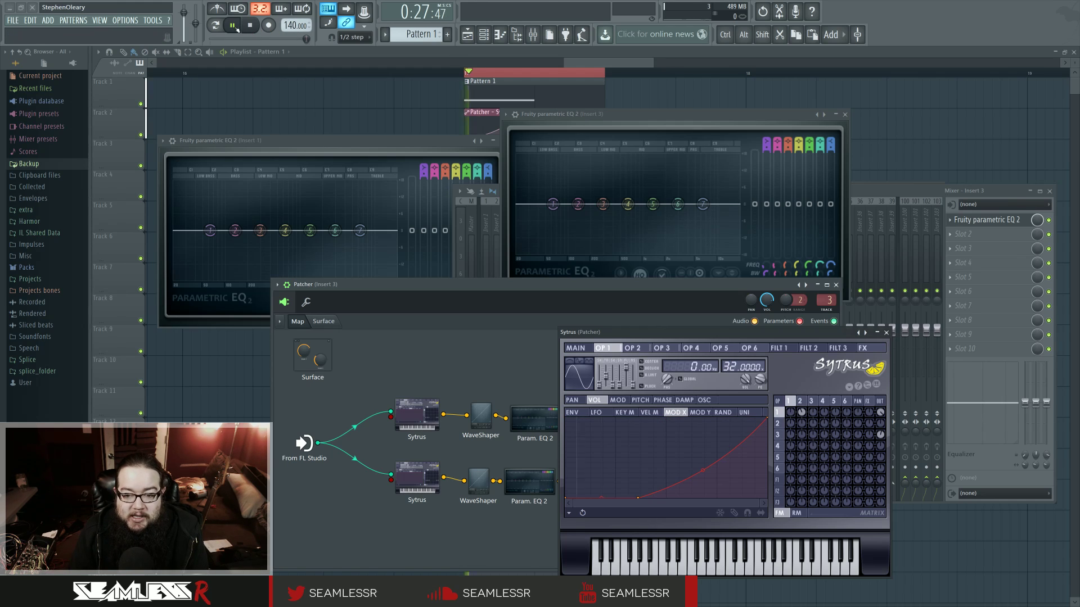
mouse_move(730, 366)
mouse_down()
mouse_move(730, 436)
mouse_move(730, 374)
mouse_up()
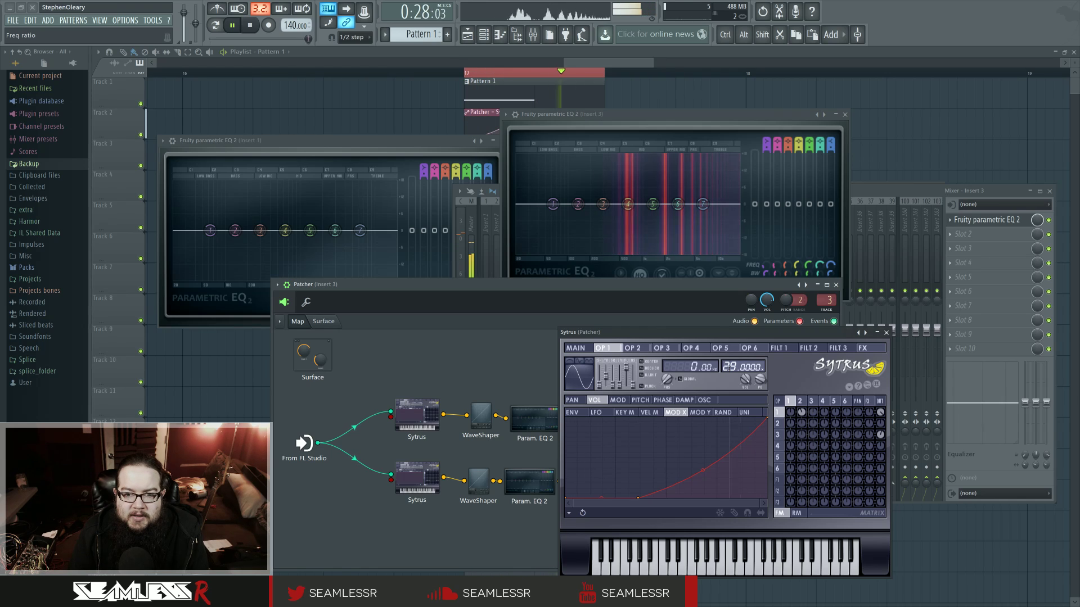
key(space)
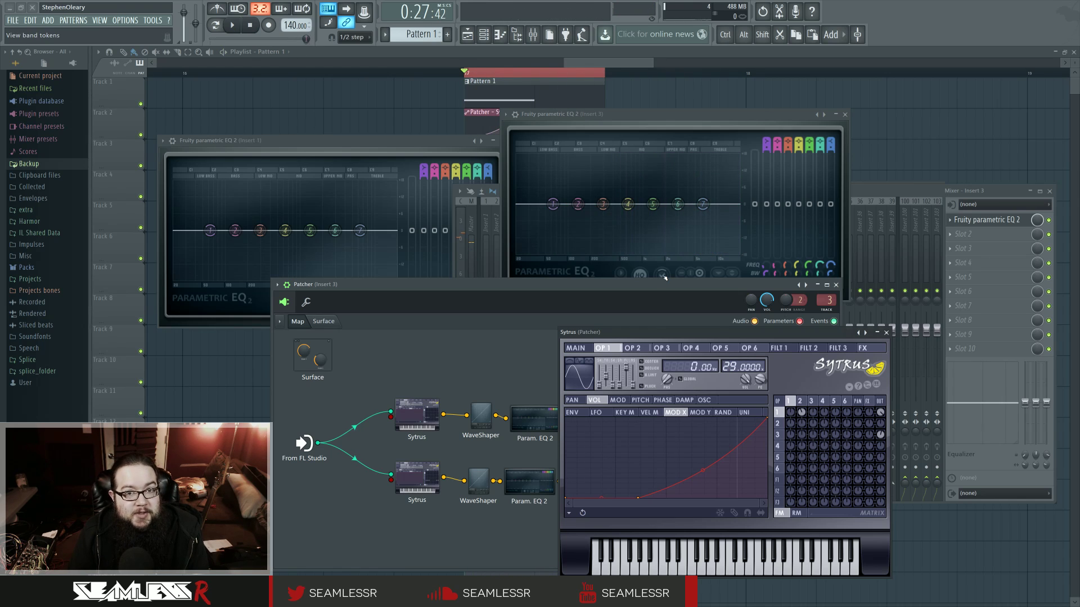
Step: Set operator 1's frequency ratio to 32 after checking operator 2's ratio
drag(730, 367, 735, 322)
click(801, 402)
click(791, 402)
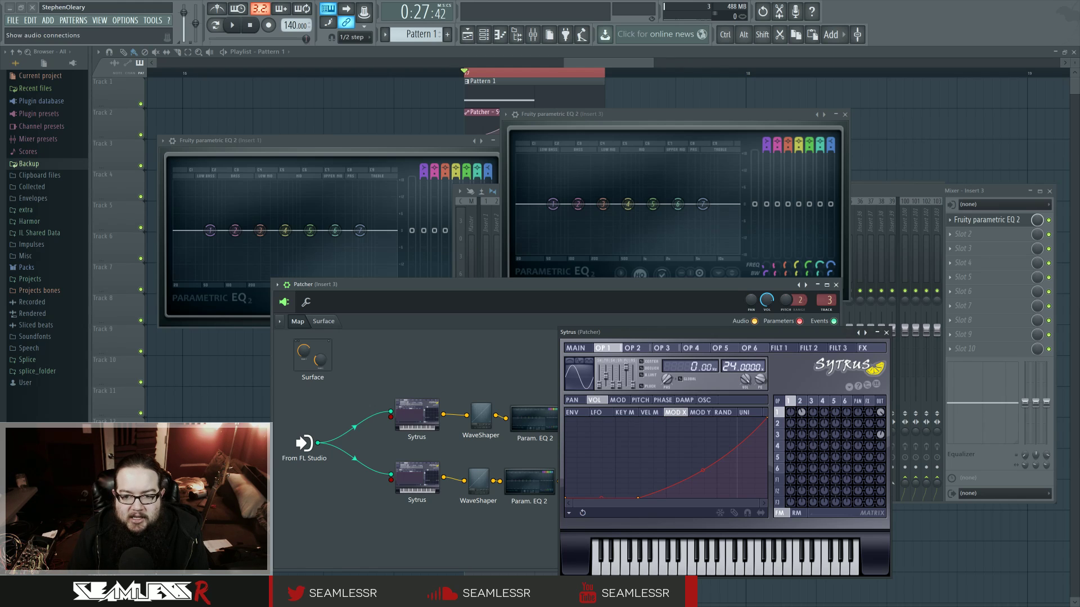
drag(733, 366, 732, 350)
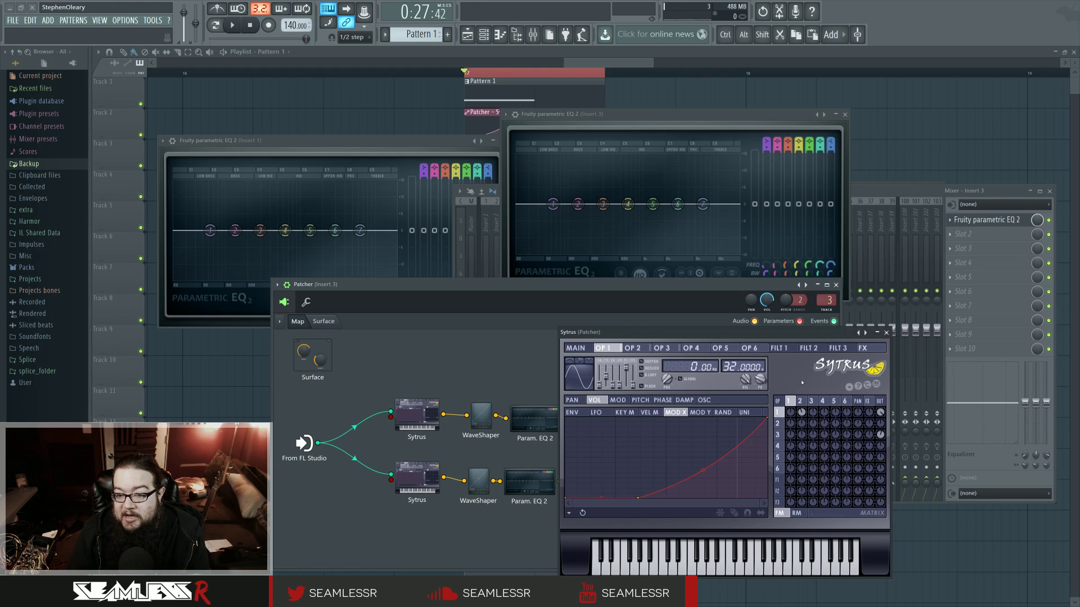
Step: Close the Insert 3 equalizer, open Edison on Insert 1 to view the recorded spectrogram, and close Sytrus
click(972, 224)
click(972, 224)
click(486, 237)
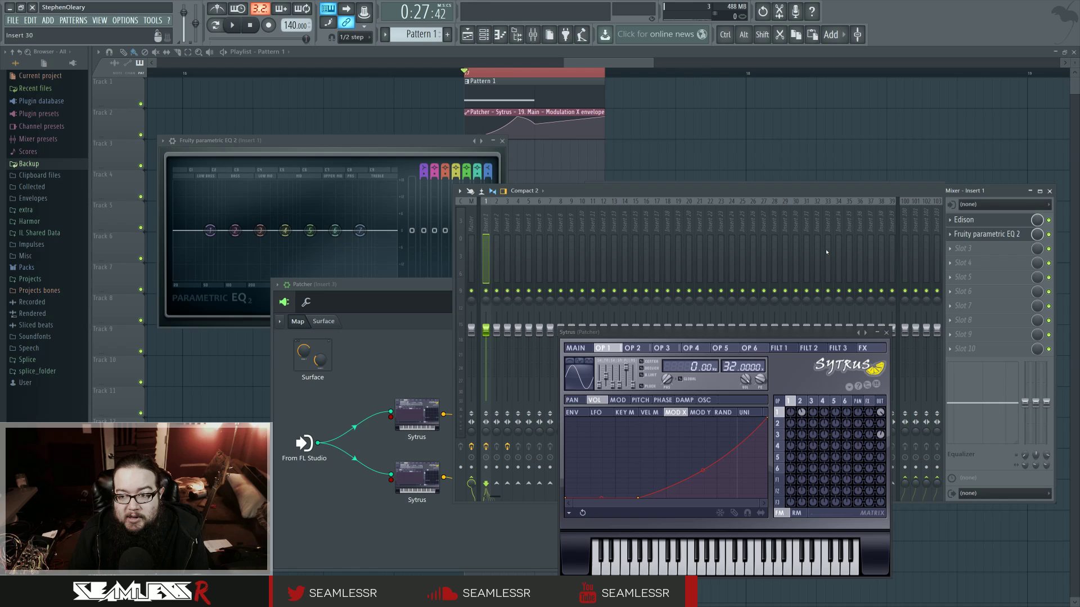
click(983, 221)
click(885, 333)
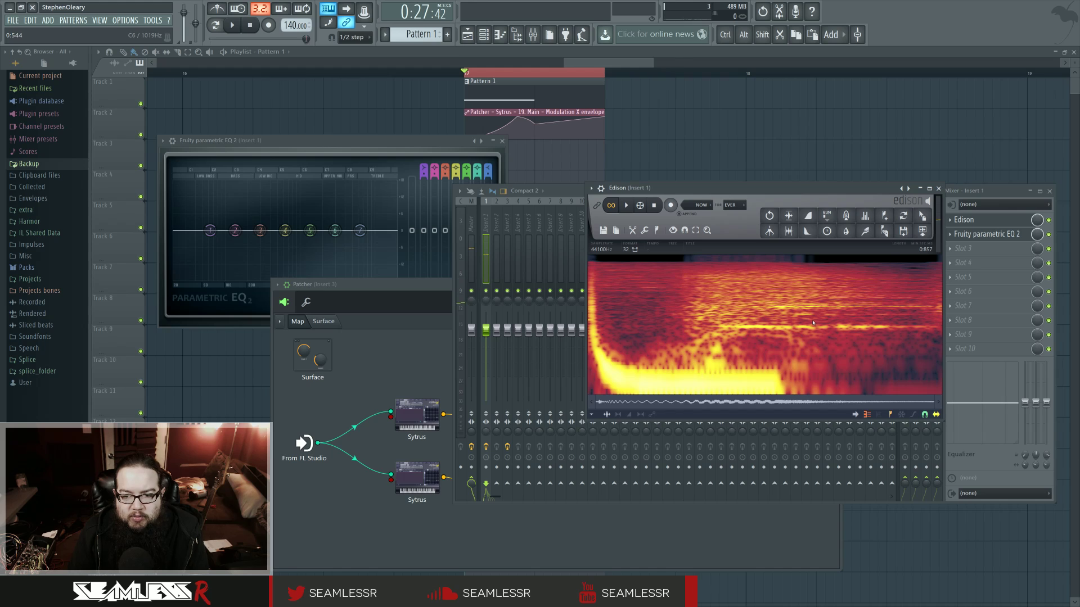
Step: Play the pattern briefly with the Patcher map in view and bring Edison's spectrogram back to the front for comparison
click(697, 529)
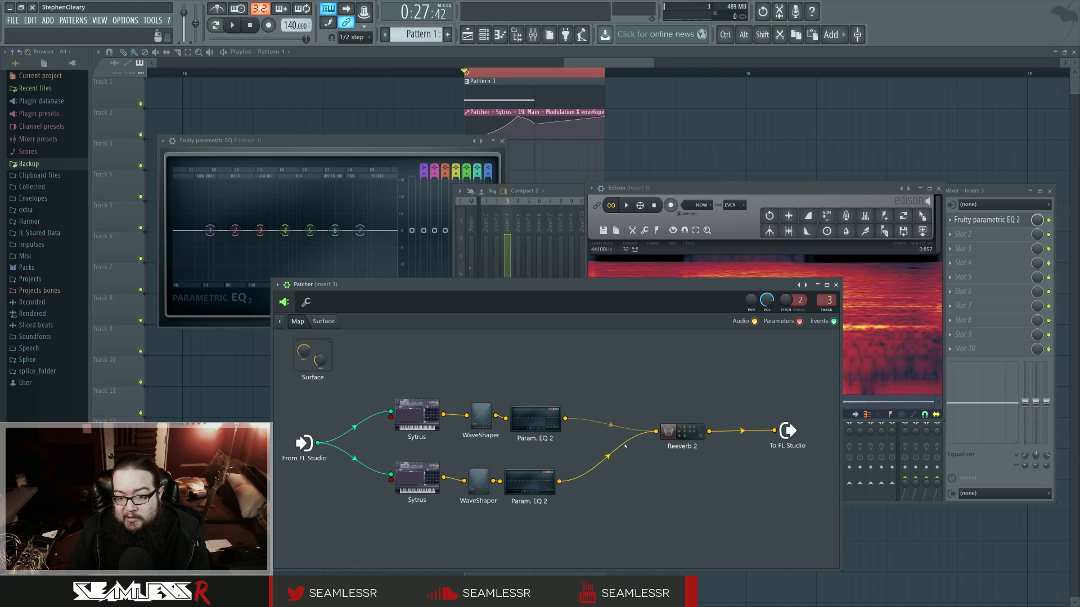
key(space)
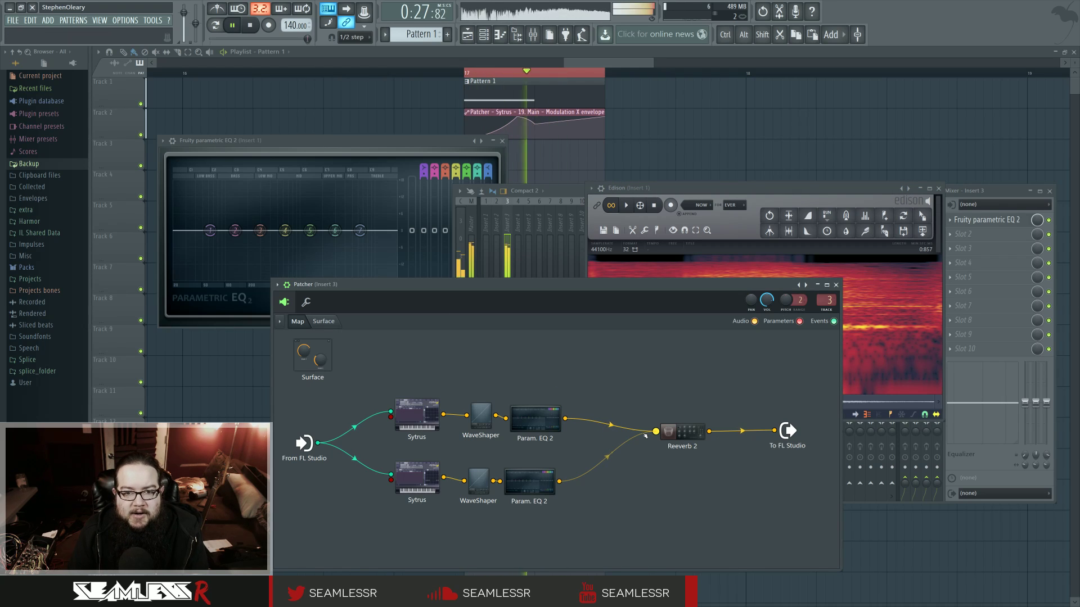
key(space)
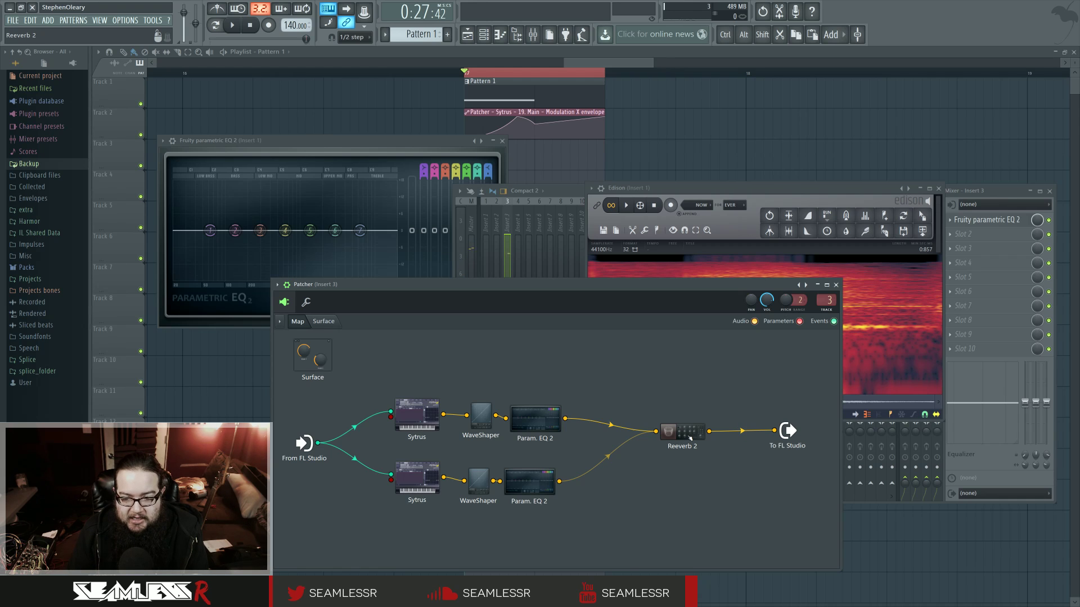
click(810, 189)
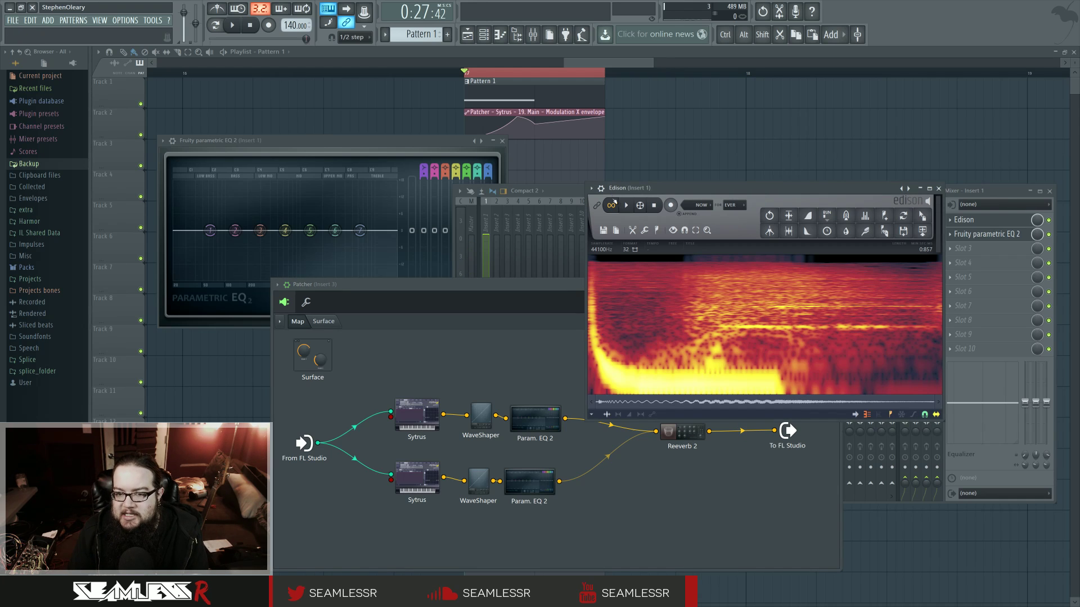
key(space)
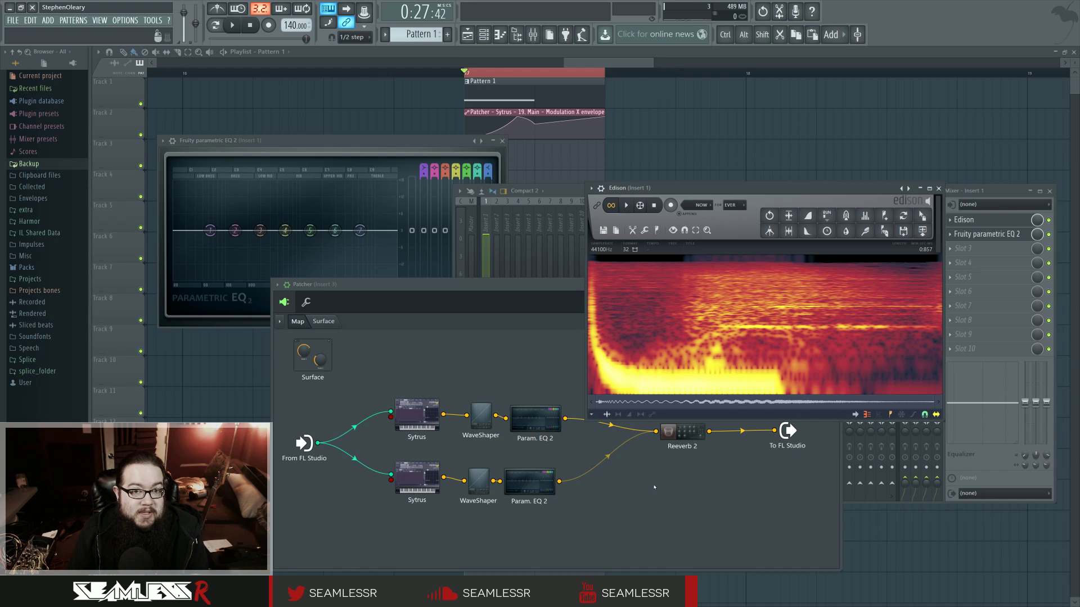
Step: Check the Fruity Limiter on the Master track, close it, and return to the Insert 3 Patcher
click(472, 232)
click(985, 348)
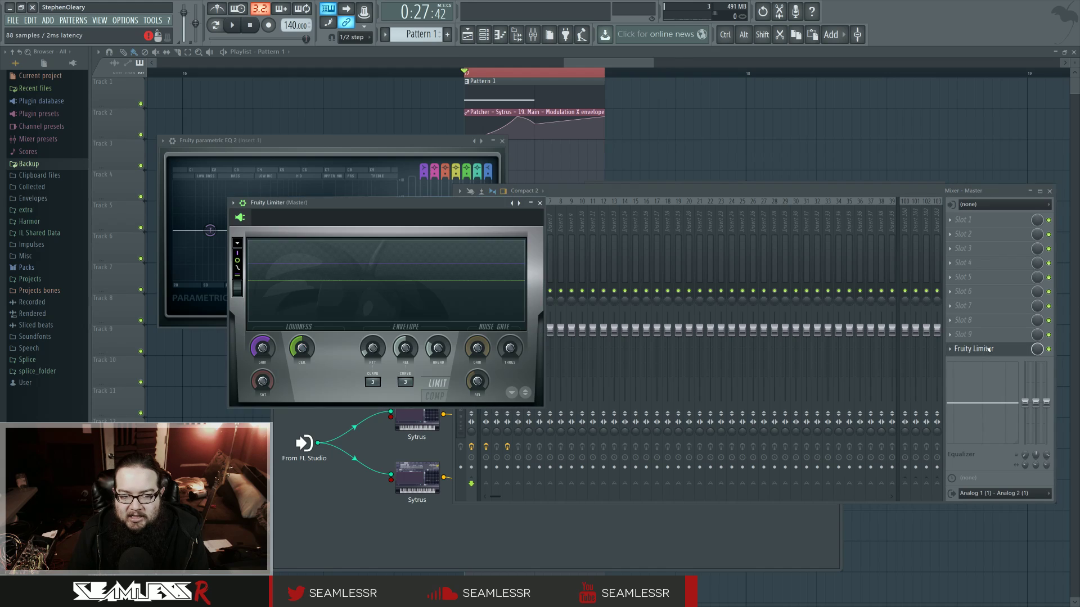
click(985, 348)
click(405, 360)
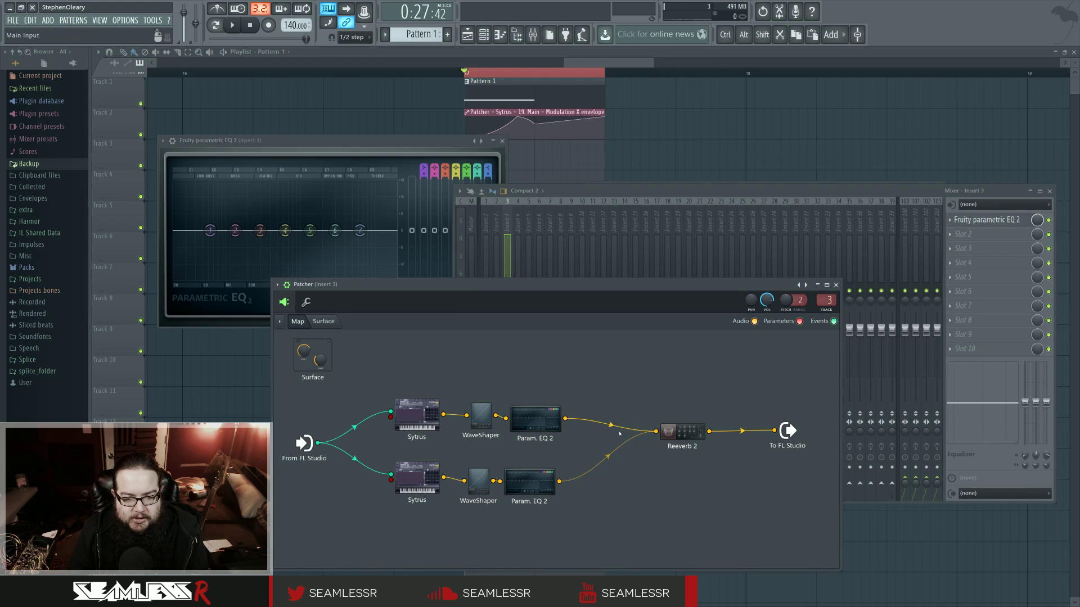
Step: Open the upper Sytrus in Patcher and reposition its window over the map, playing the pattern briefly
click(417, 414)
drag(568, 200, 667, 212)
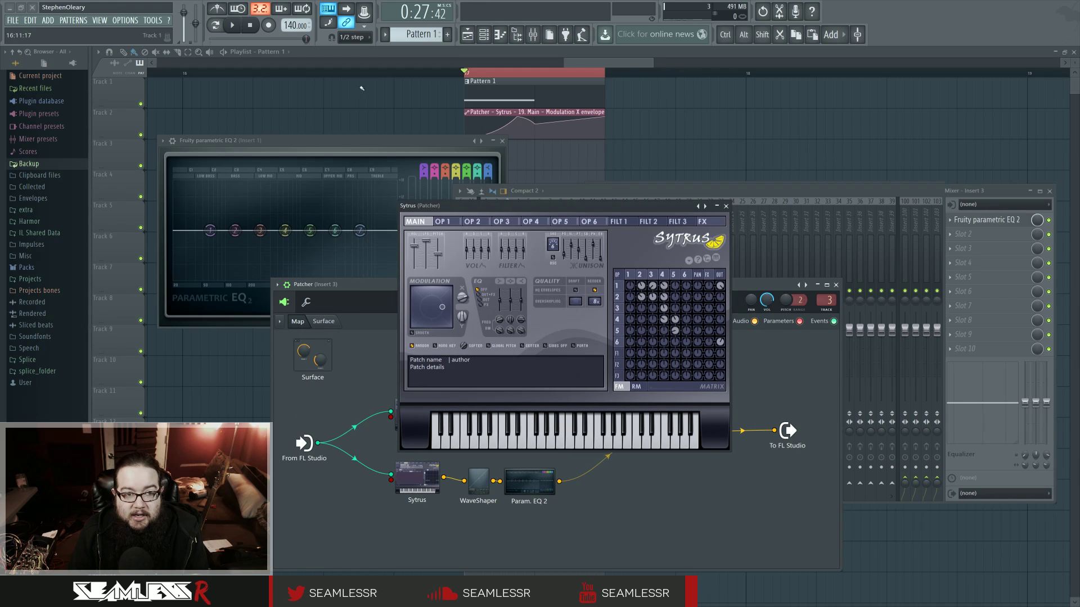
click(233, 26)
click(250, 25)
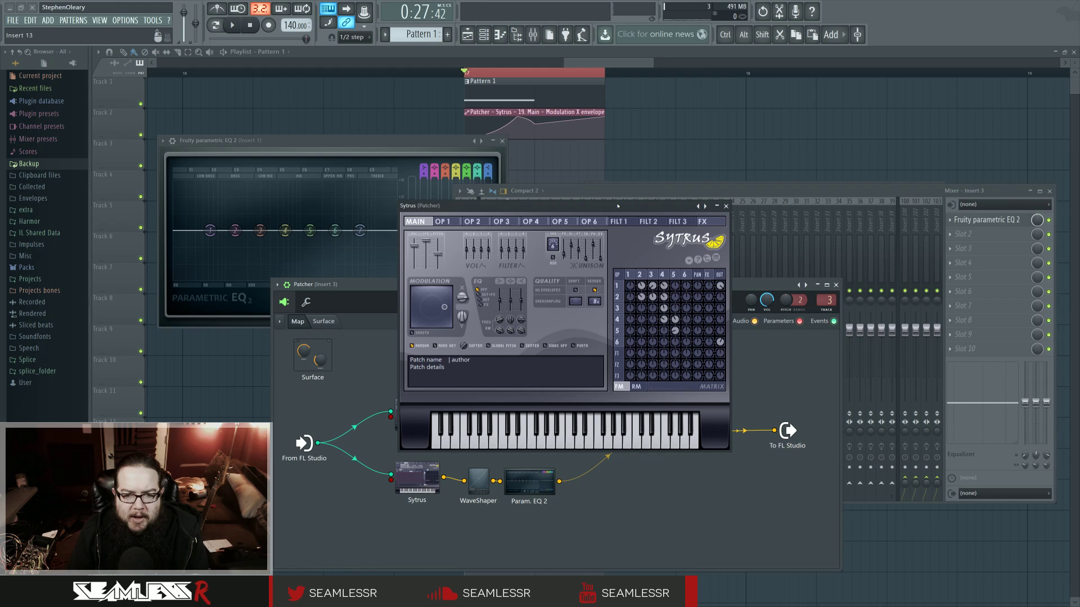
drag(635, 207, 632, 215)
Step: Compare the frequency ratios of operators 2 to 5 in the upper Sytrus and look at operator 2's oscillator and pan settings
click(637, 285)
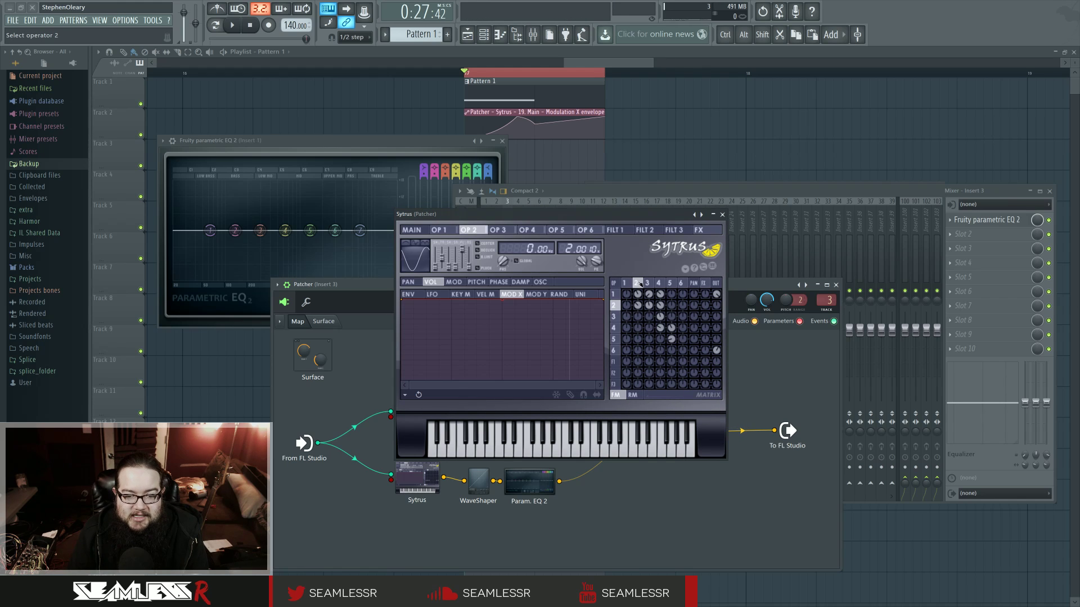
click(648, 283)
click(669, 284)
click(648, 284)
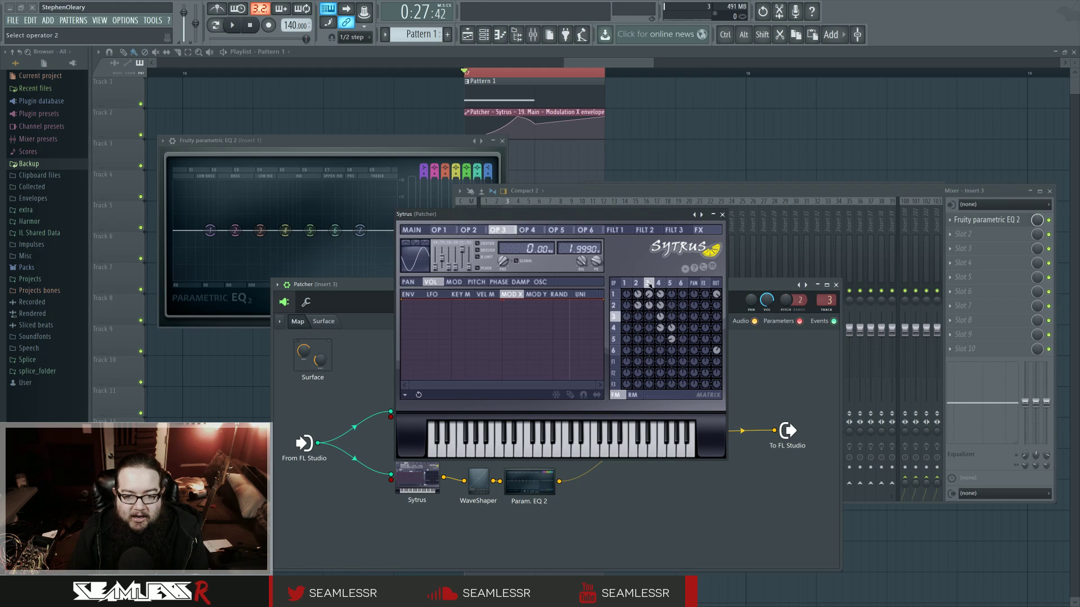
click(636, 284)
click(647, 284)
click(658, 284)
click(669, 284)
click(649, 284)
click(637, 284)
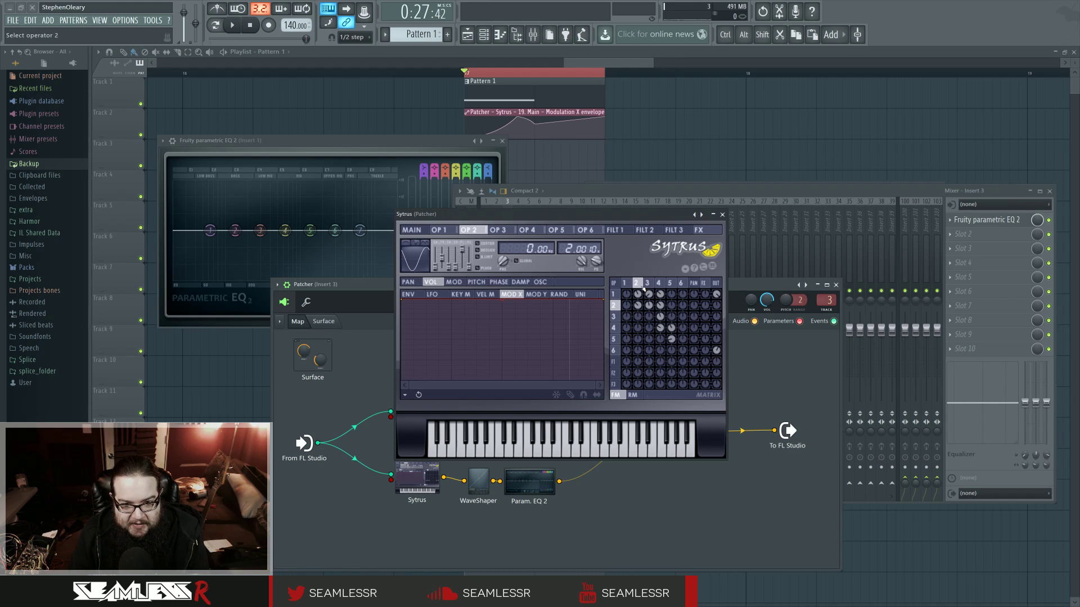
click(540, 282)
click(408, 281)
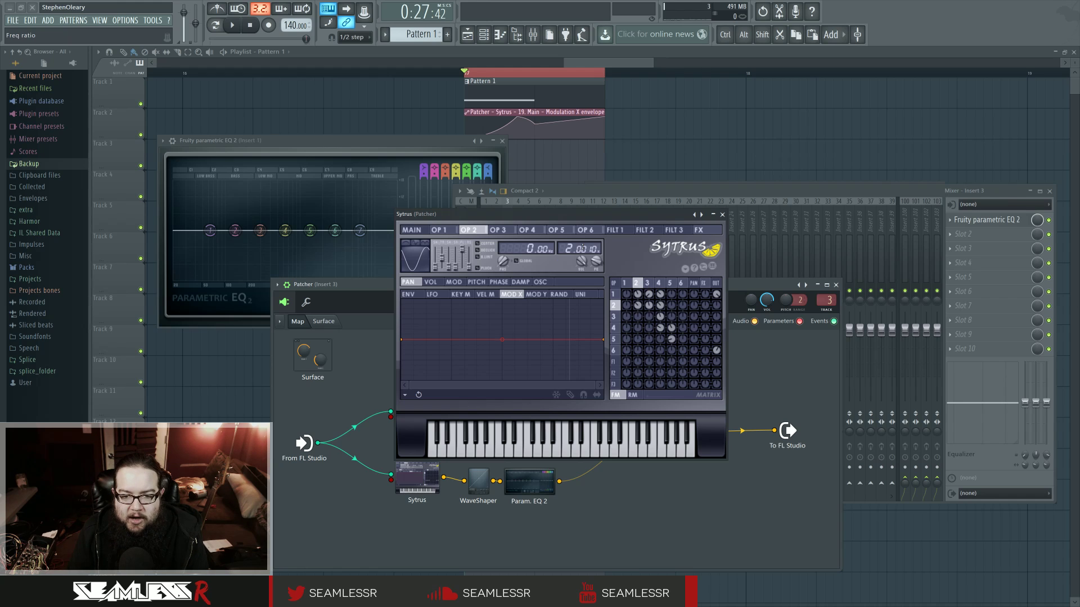
click(647, 282)
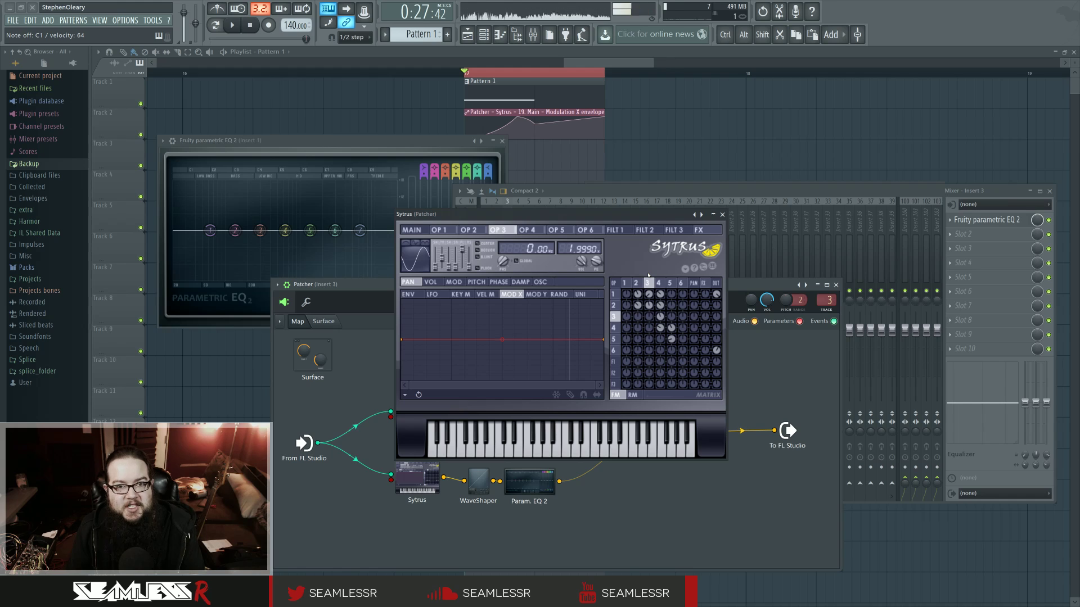
Step: Lower the upper Sytrus's unison phase to about 10% while the pattern plays
click(416, 231)
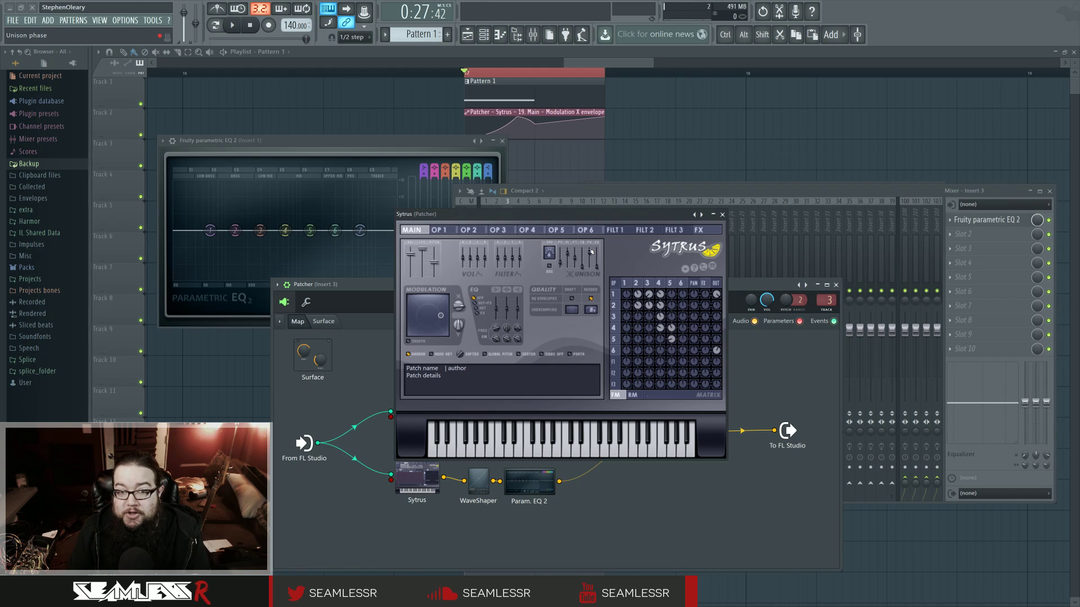
drag(590, 253, 590, 260)
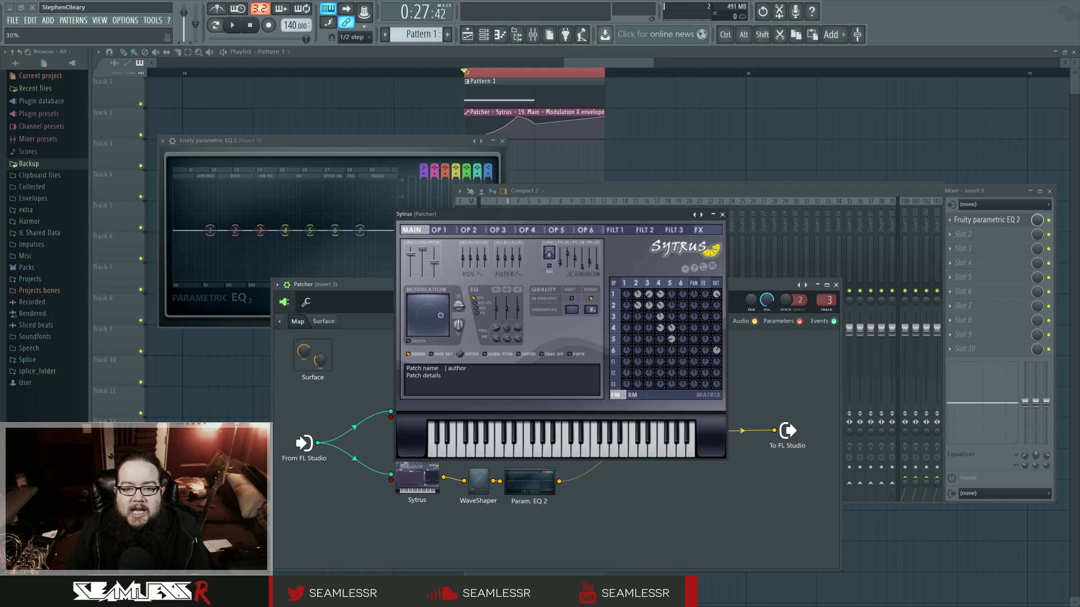
key(space)
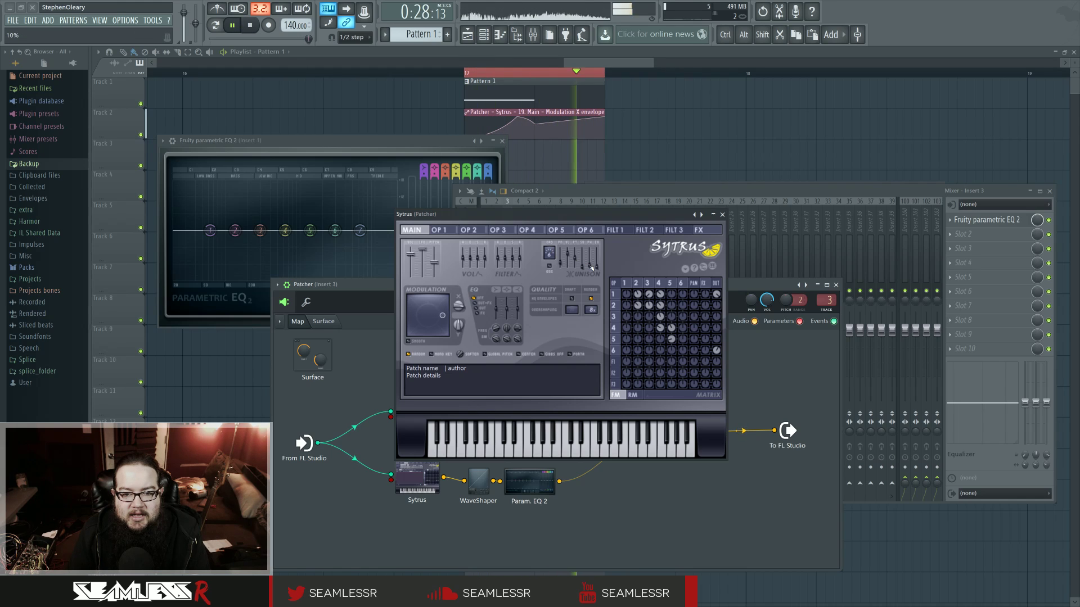
drag(589, 264, 591, 264)
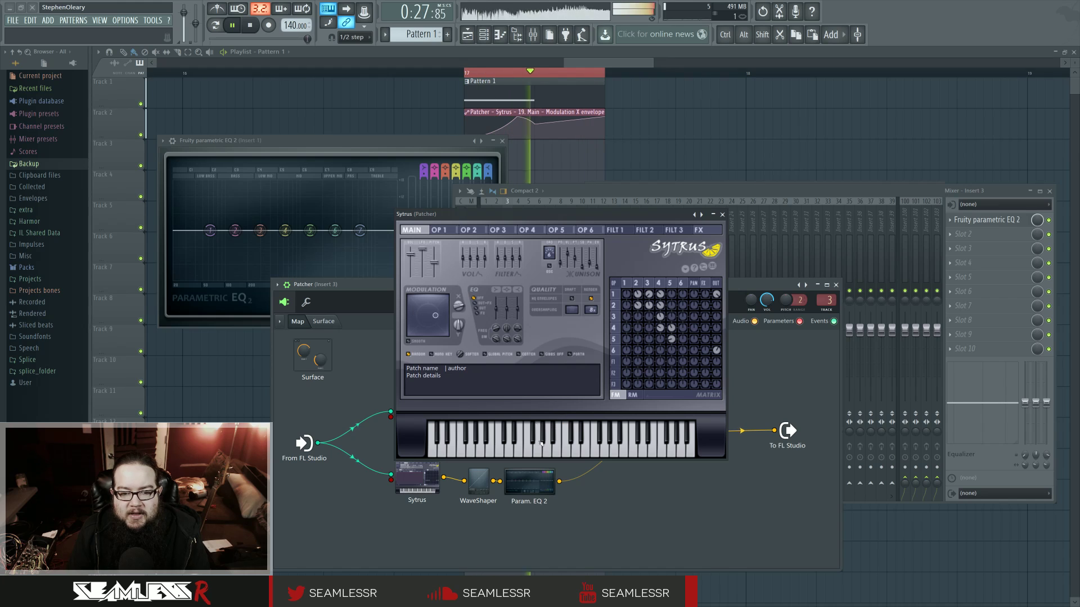
key(space)
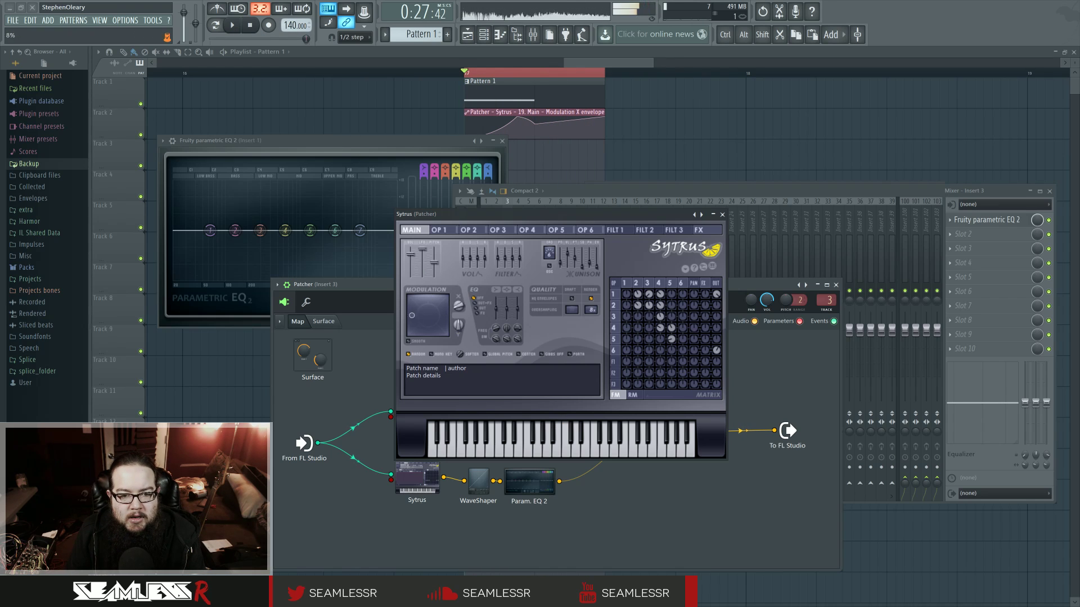
Step: Move Reeverb 2 up, link the upper Param. EQ 2 directly to To FL Studio, and reopen the upper Sytrus above the map
click(723, 214)
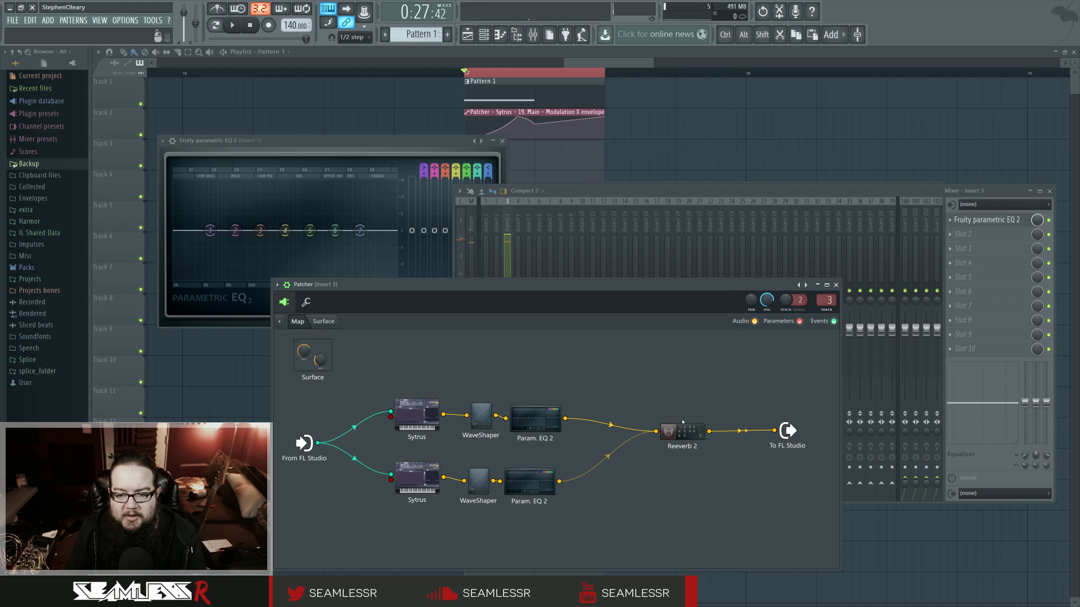
drag(677, 433, 683, 406)
drag(564, 418, 775, 431)
click(417, 415)
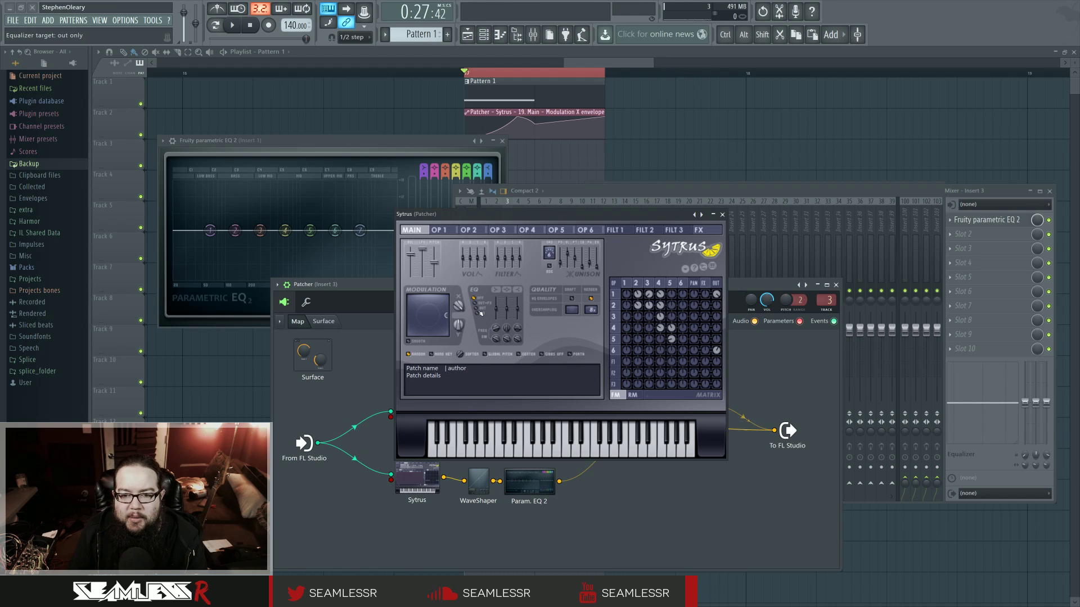
drag(670, 215, 684, 128)
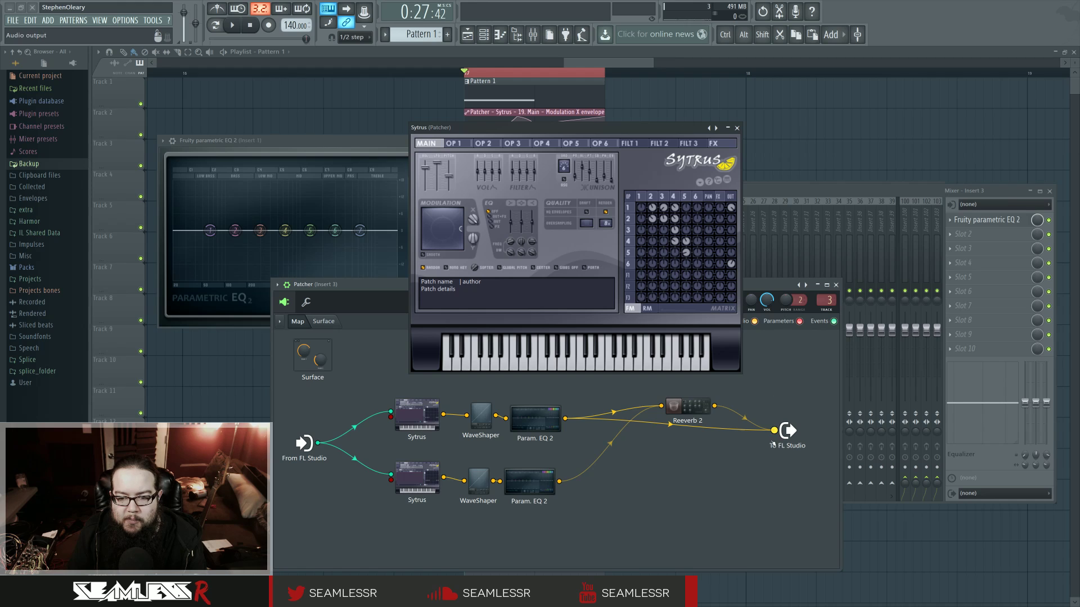
Step: Remove the direct equalizer link, move the upper Param. EQ 2 and WaveShaper up, and wire the upper Sytrus straight to To FL Studio
right_click(703, 426)
drag(535, 419, 566, 398)
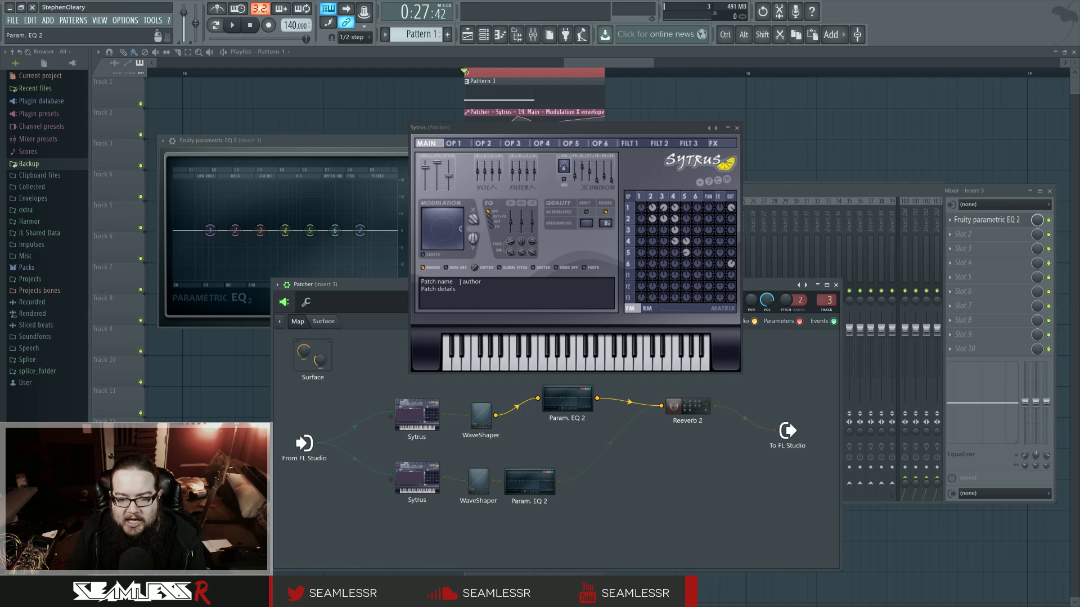
drag(481, 417, 499, 392)
drag(443, 415, 774, 431)
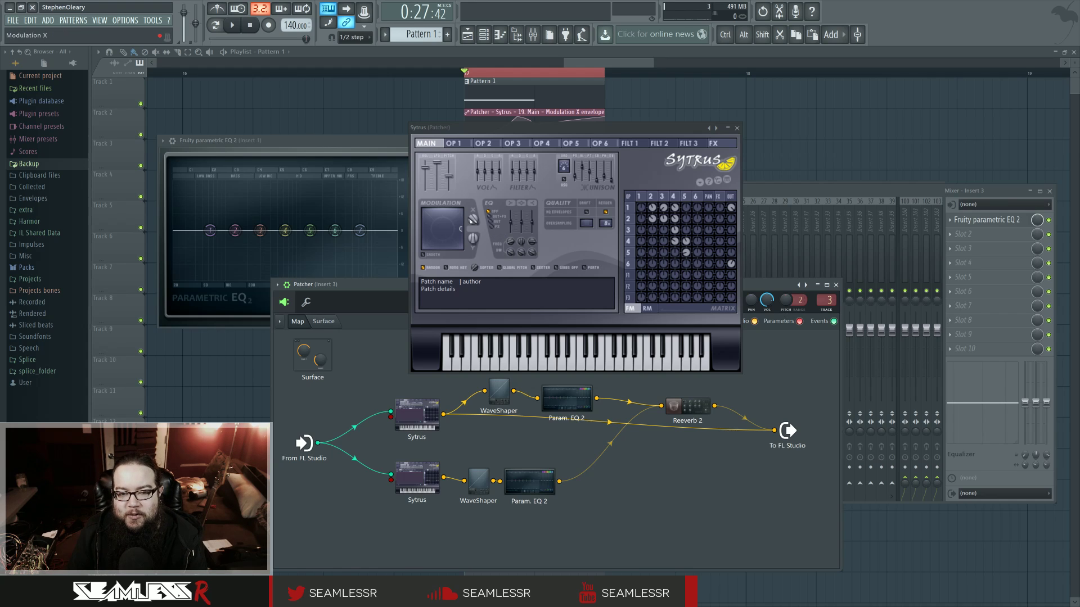
Step: Adjust the upper Sytrus's unison phase and sweep Modulation X down to about 3% and back up to audition the sound
mouse_move(473, 220)
mouse_down()
mouse_move(473, 247)
mouse_move(473, 229)
mouse_up()
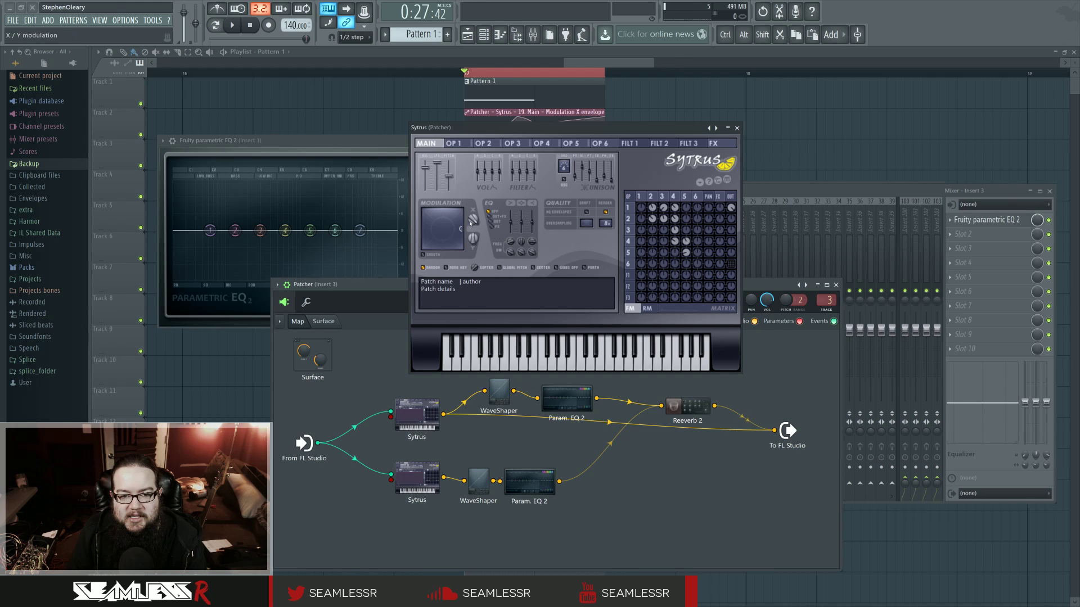
mouse_move(473, 219)
mouse_down()
mouse_move(473, 265)
mouse_move(473, 220)
mouse_up()
drag(589, 172, 590, 177)
drag(473, 220, 473, 264)
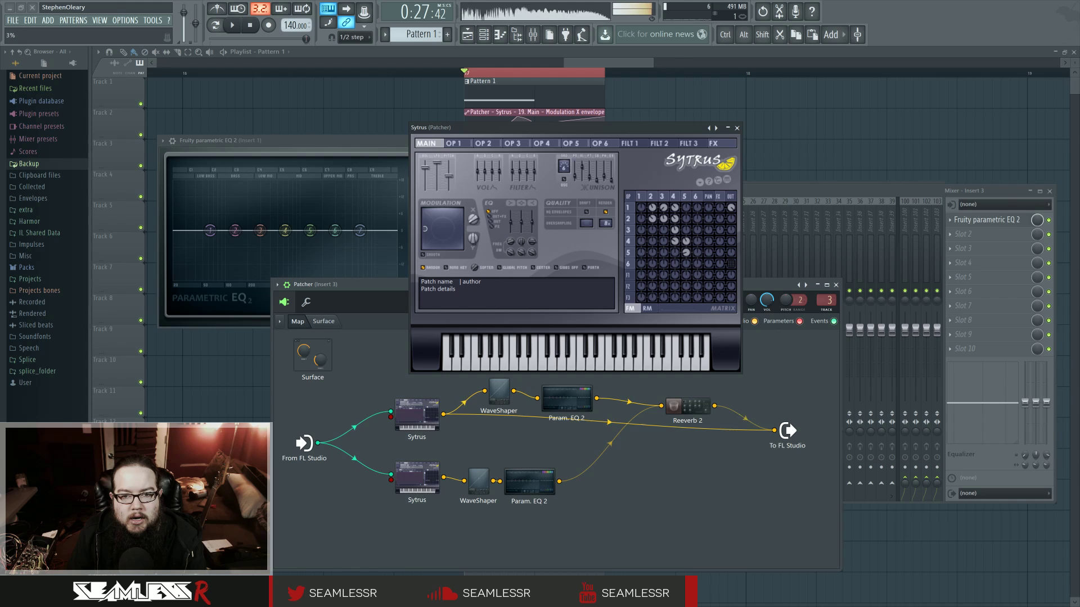
drag(473, 219, 473, 183)
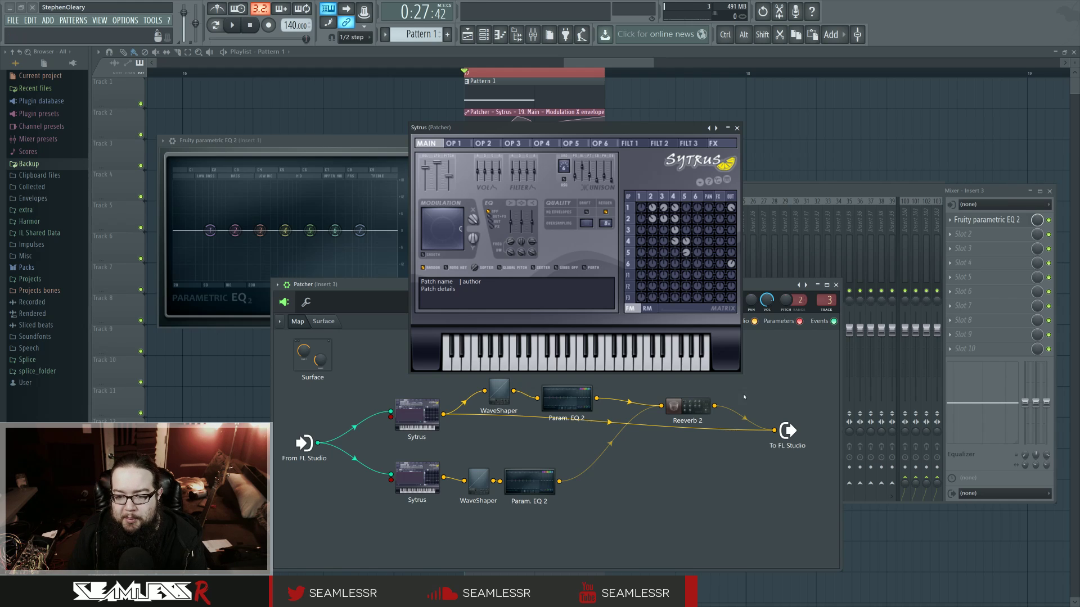
Step: Clear the links into To FL Studio and reconnect only Reeverb 2 to it
click(775, 430)
click(775, 430)
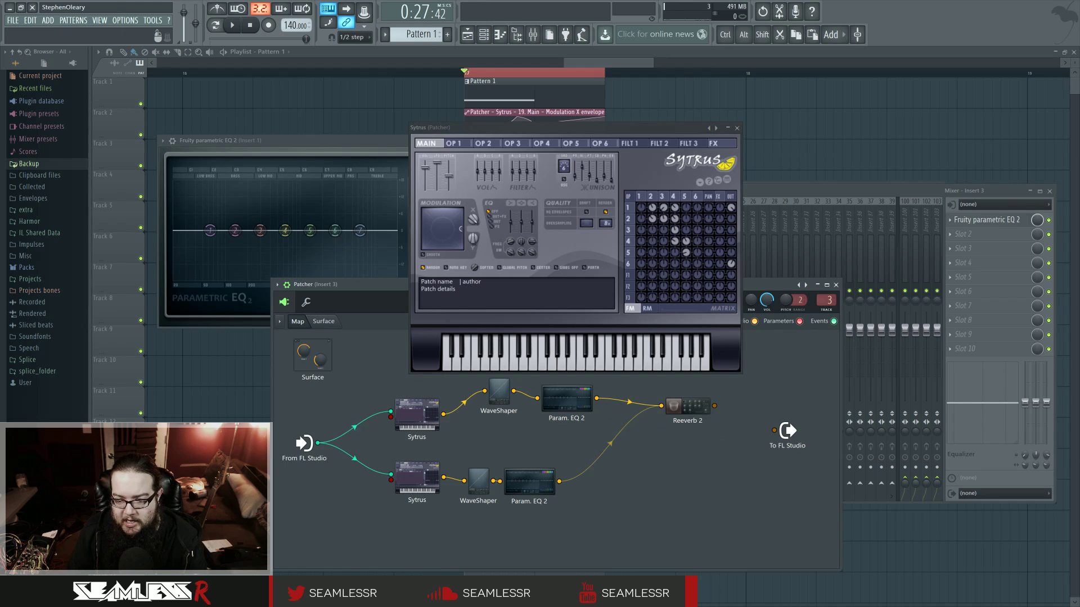
drag(715, 405, 775, 430)
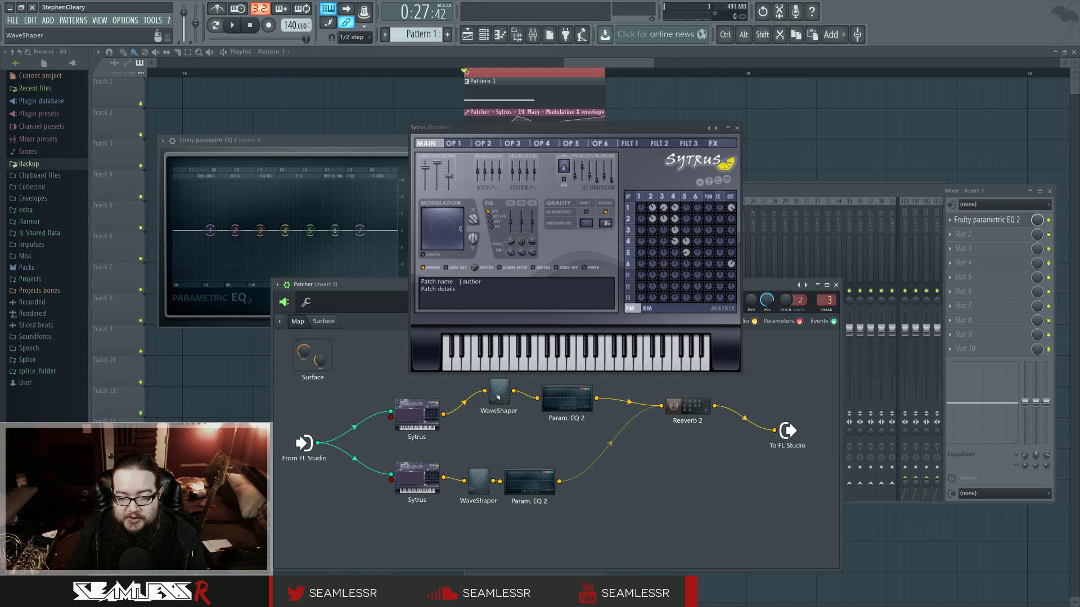
Step: Close Sytrus, reopen it to review the operator modulation matrix, and close it again
click(736, 128)
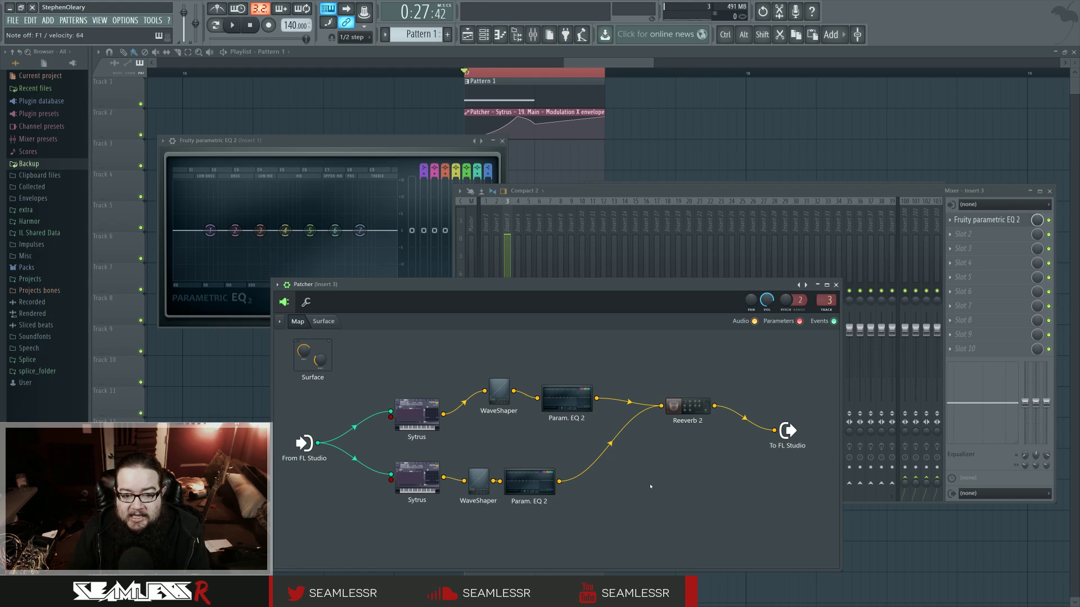
click(415, 477)
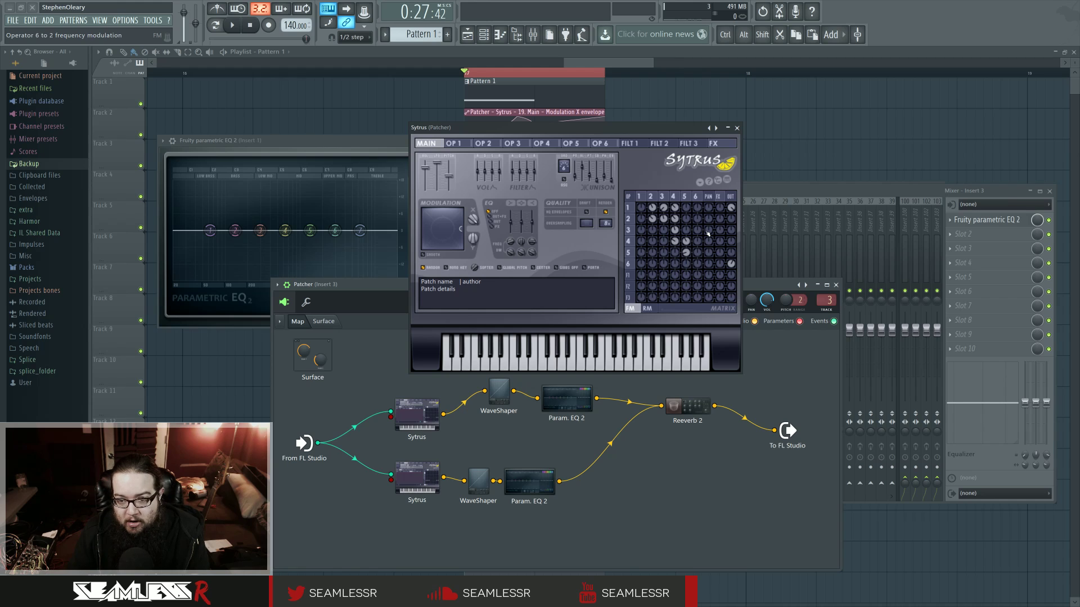
click(737, 128)
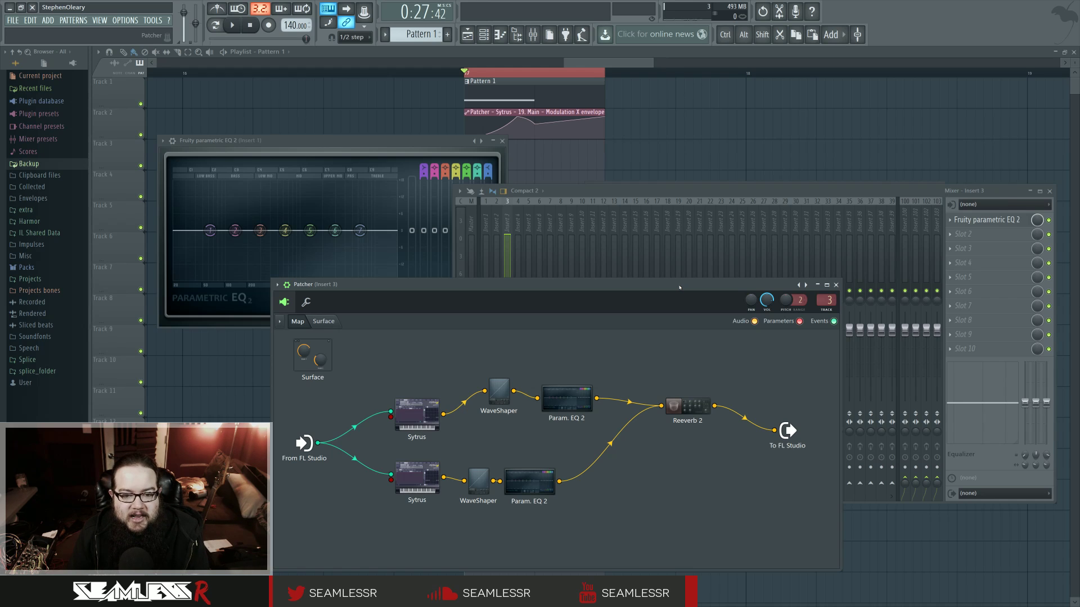
Step: Tidy the Patcher map by realigning the upper WaveShaper and both Param. EQ 2 modules along their chains
drag(500, 392, 485, 404)
drag(566, 399, 547, 404)
drag(529, 481, 551, 483)
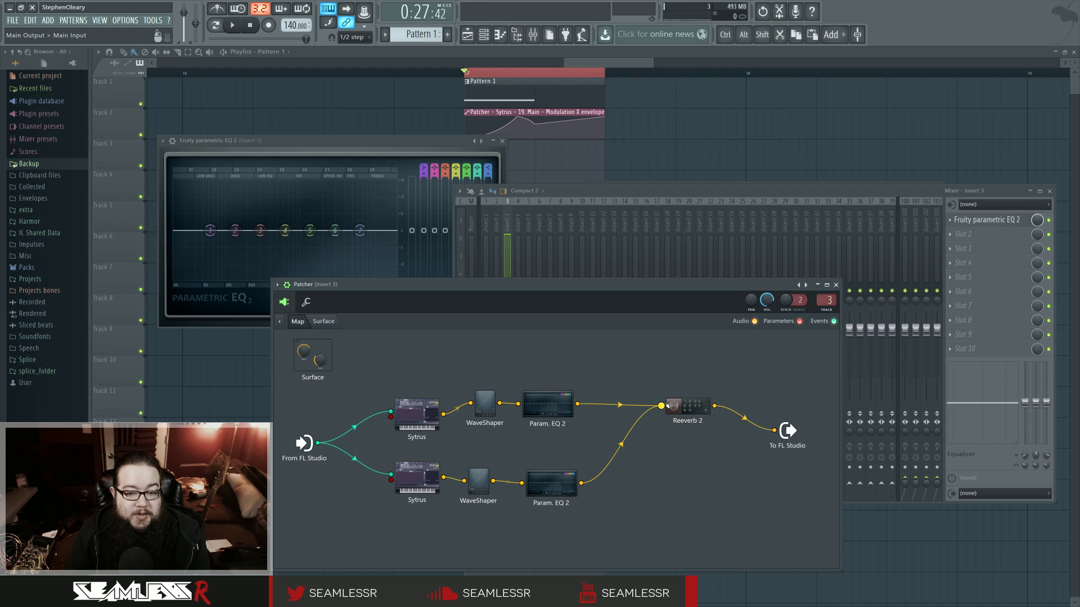
Step: Open the Reeverb 2 editor above the Patcher map to review its reverb controls, and close it
double_click(688, 406)
drag(303, 131, 677, 288)
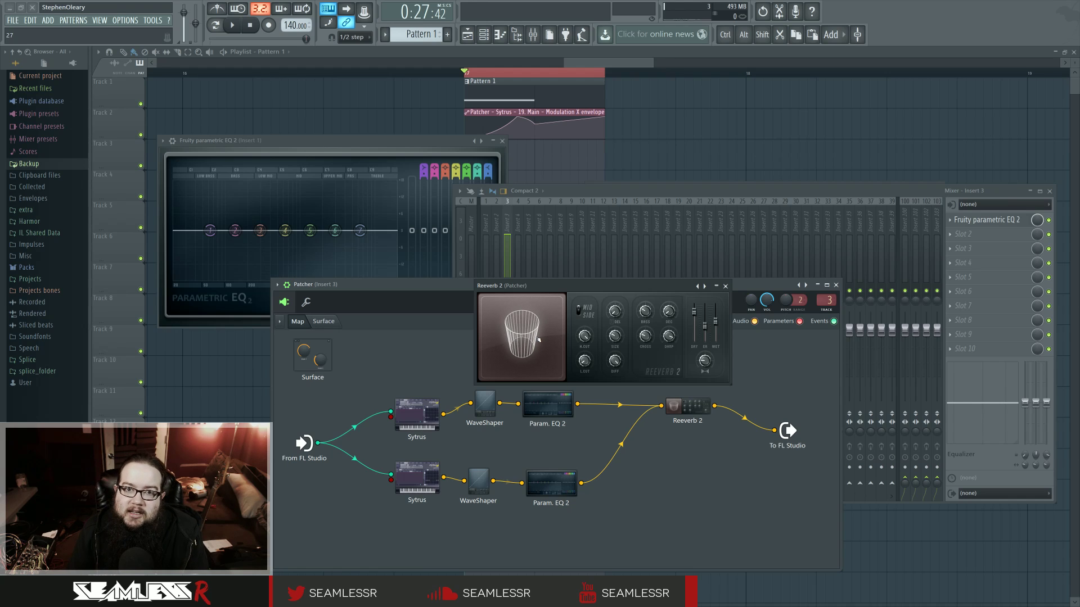
click(725, 286)
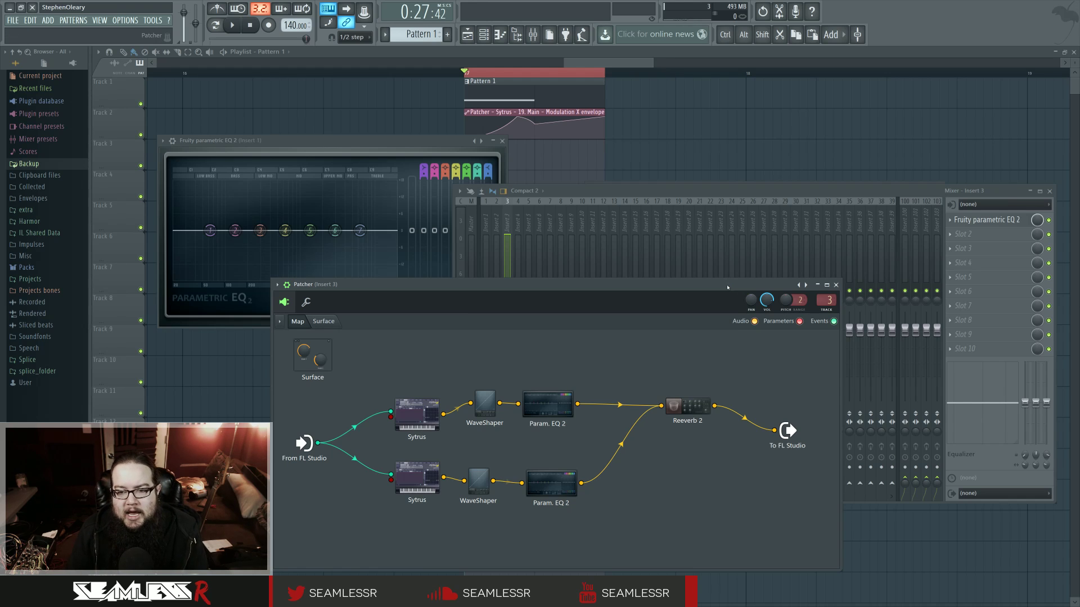
Step: Move the Patcher window higher and review the upper Sytrus's X/Y modulation controls and the lower Sytrus's OP 1 volume Mod X curve
drag(726, 285, 749, 242)
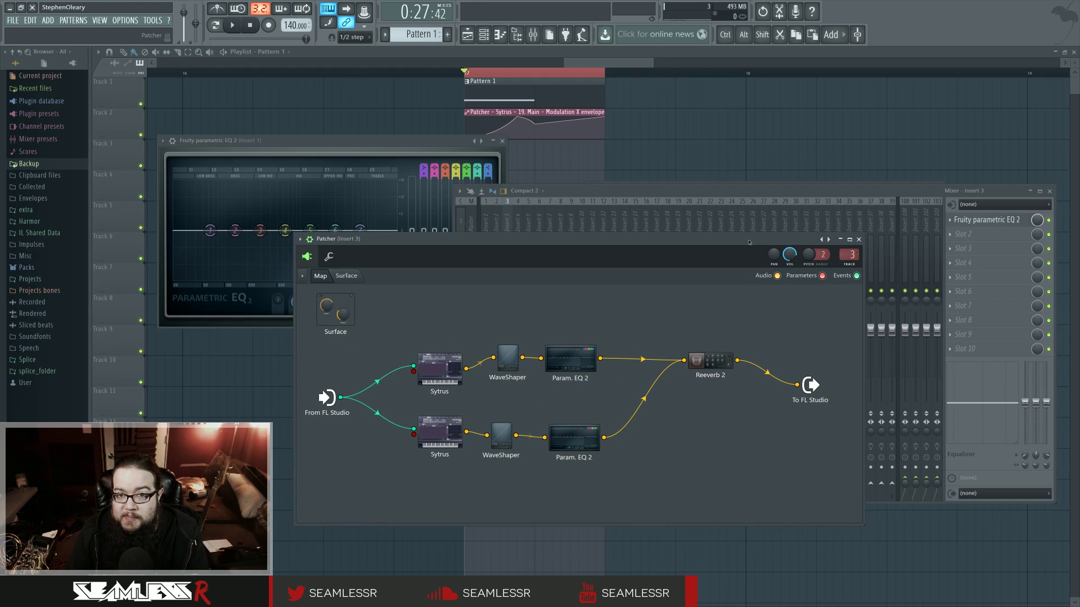
double_click(439, 369)
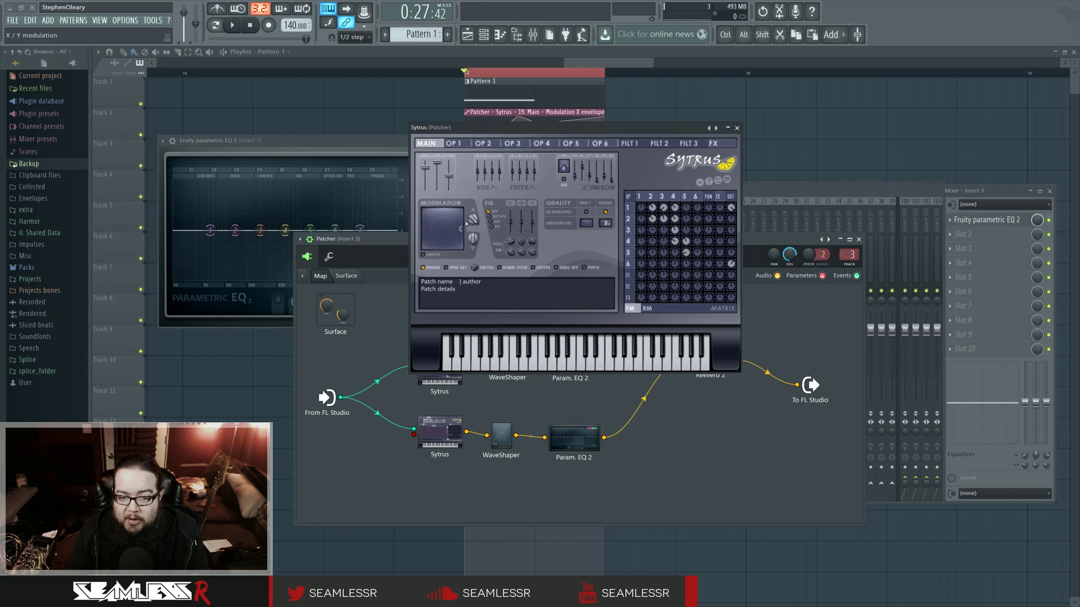
drag(473, 220, 473, 216)
double_click(440, 426)
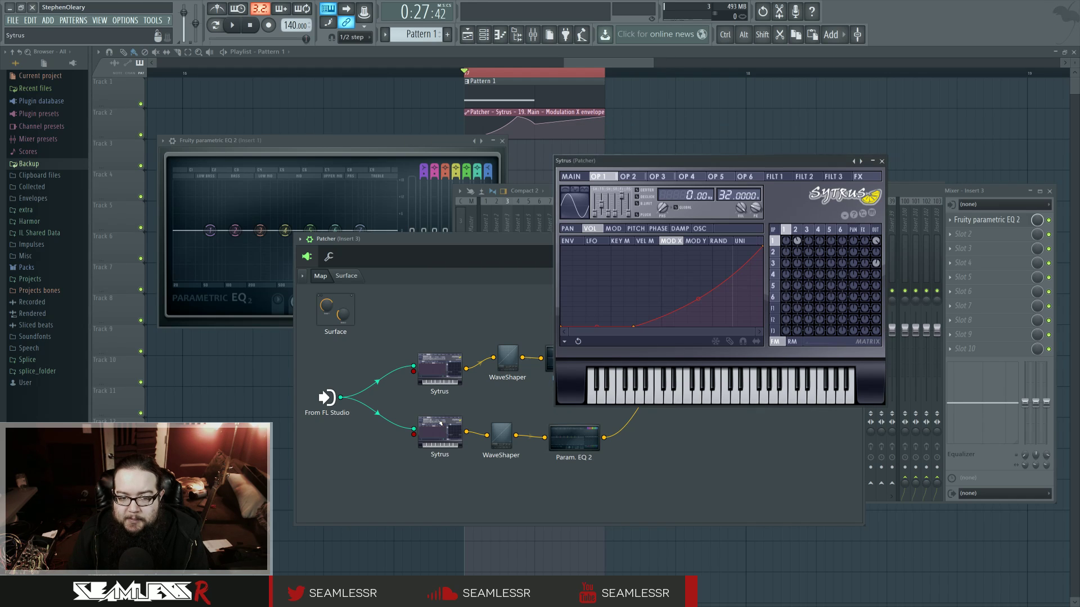
click(882, 162)
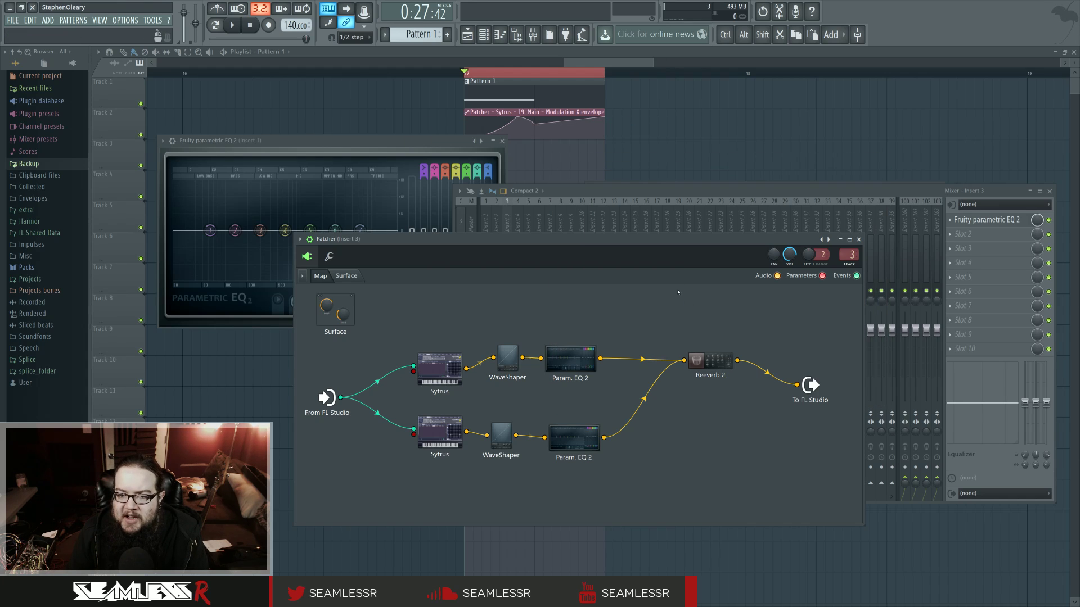